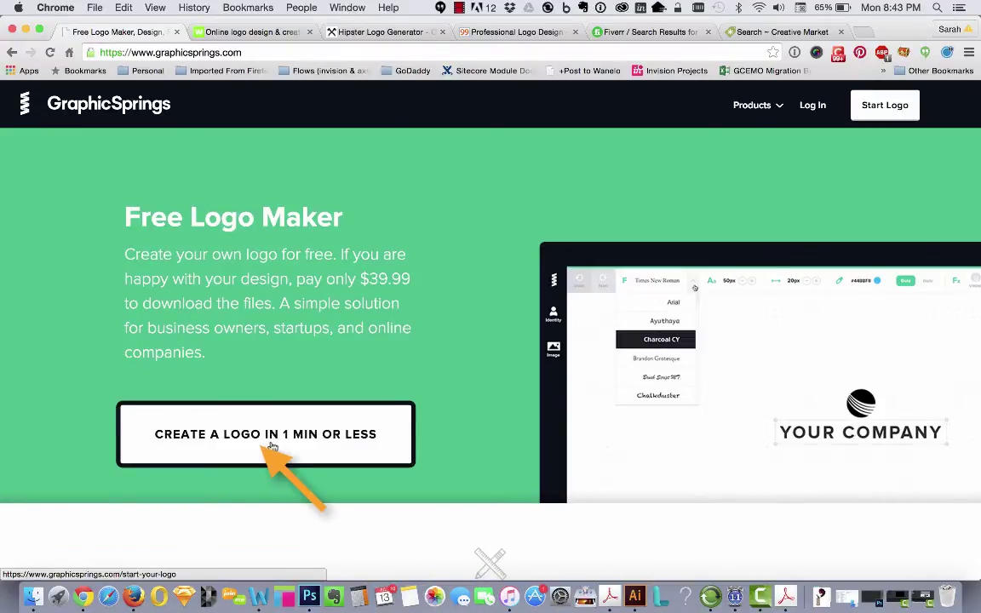
Step: Start a new GraphicSprings logo with the business name 'Sarah Design Vinyl'
click(273, 446)
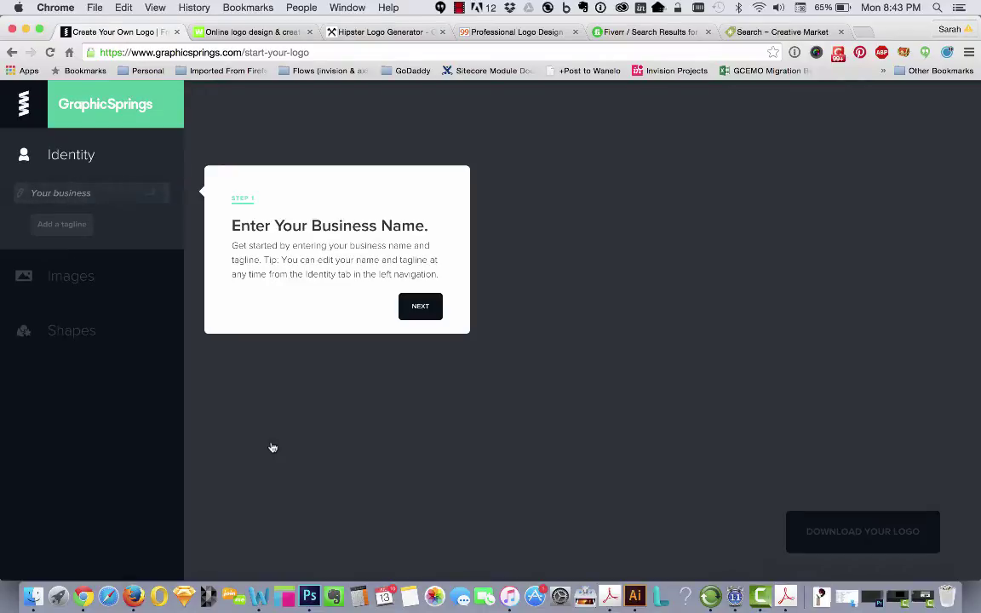
text(Sarah Design Vinyl)
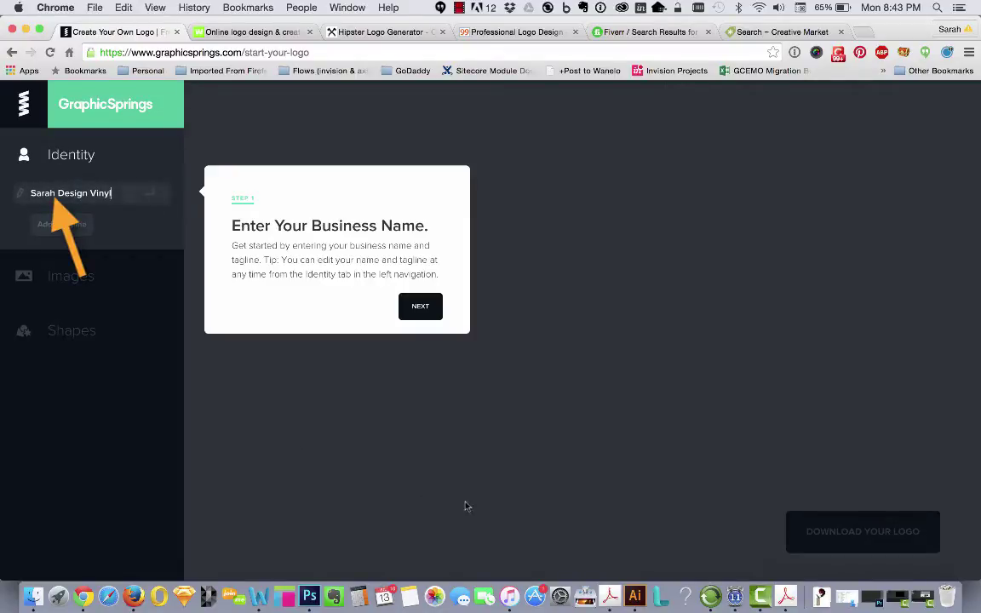
click(430, 314)
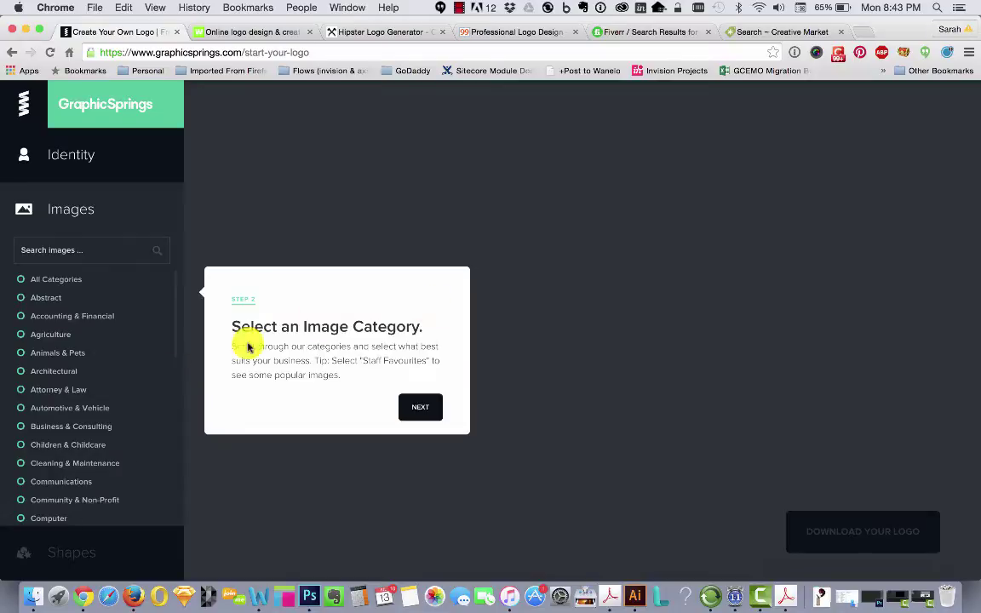
Step: Choose Floral as the logo image category
scroll(74, 389, down, 1)
scroll(75, 389, down, 5)
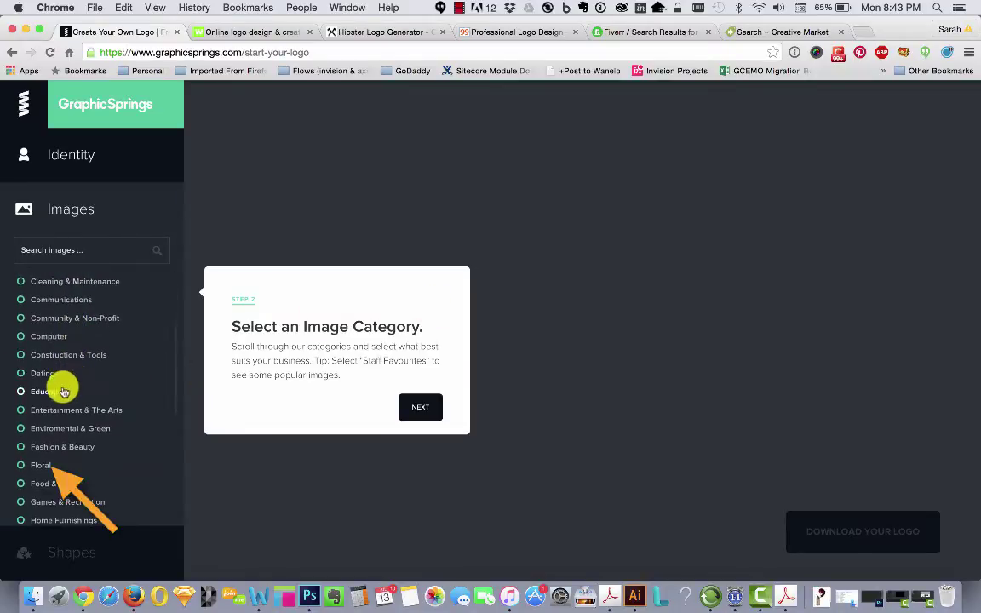
click(41, 465)
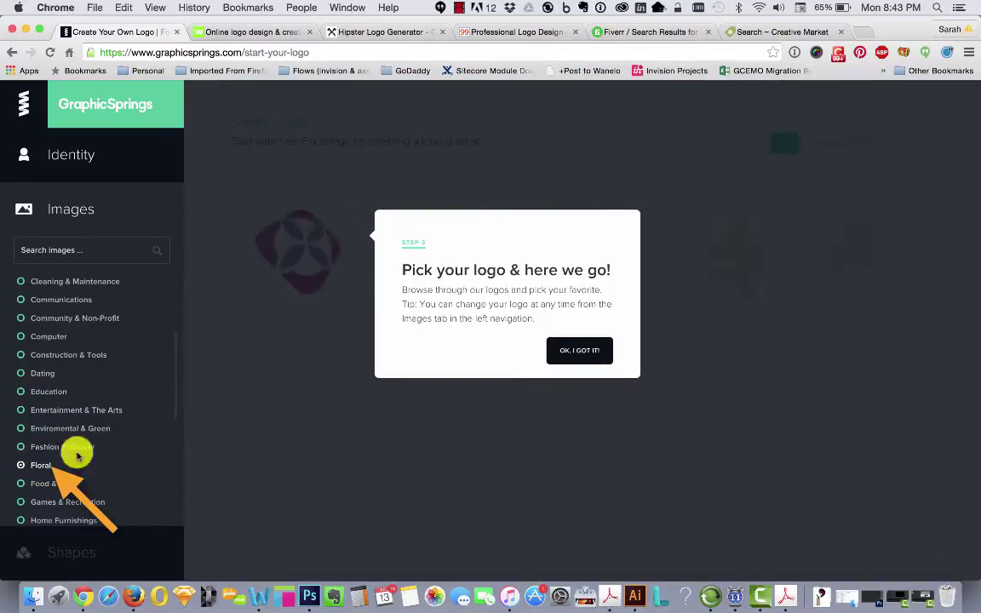
Step: Browse both pages of Floral logos and pick the pink lotus graphic from page 1
click(584, 352)
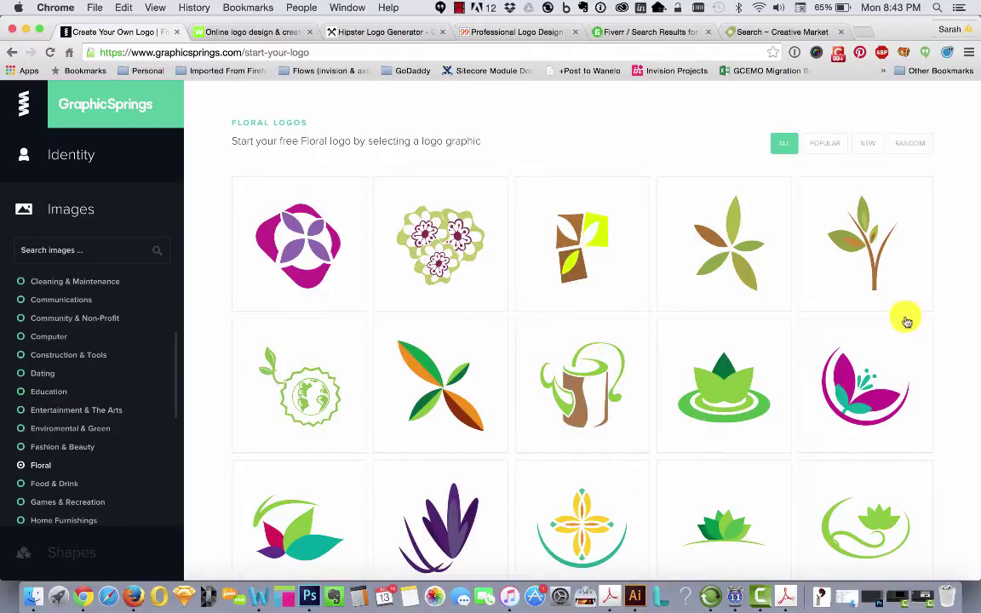
scroll(937, 329, down, 5)
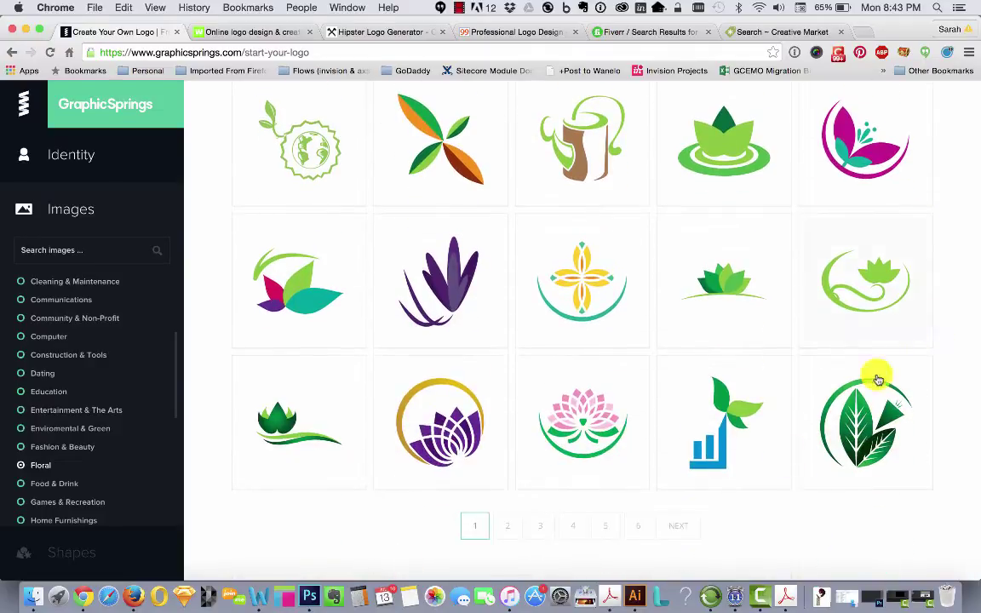
click(506, 527)
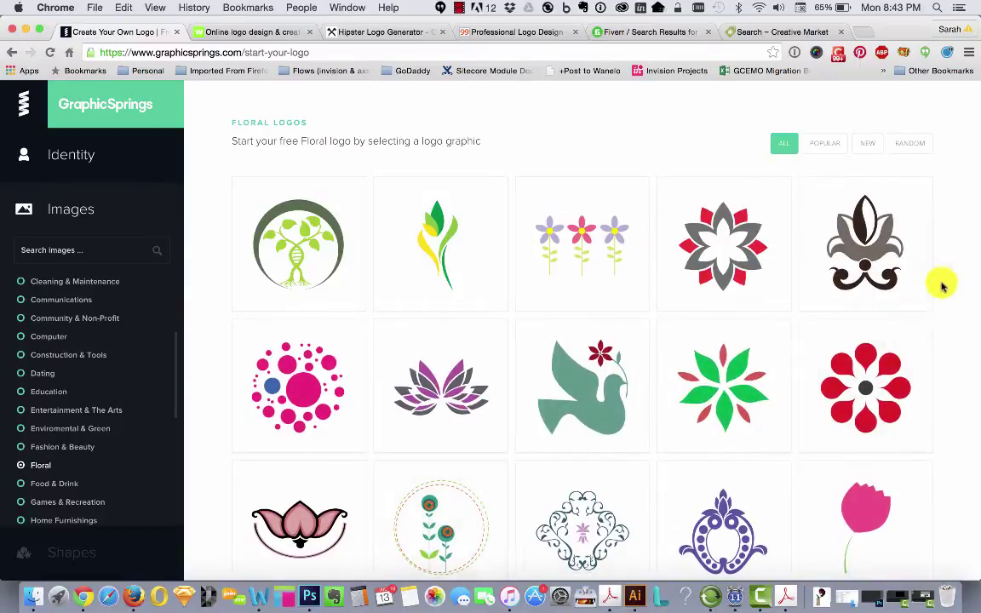
scroll(947, 281, down, 5)
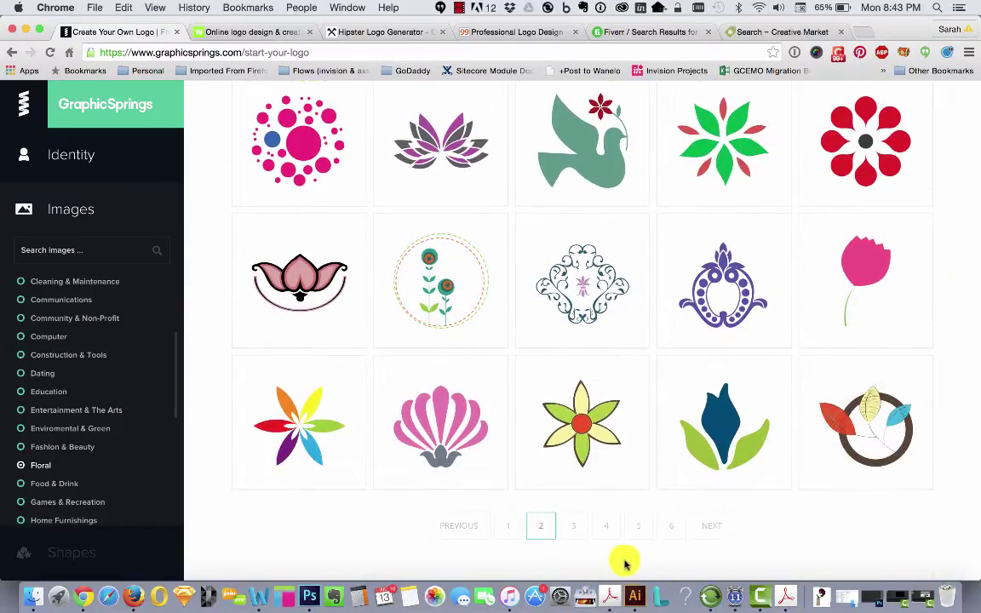
click(471, 525)
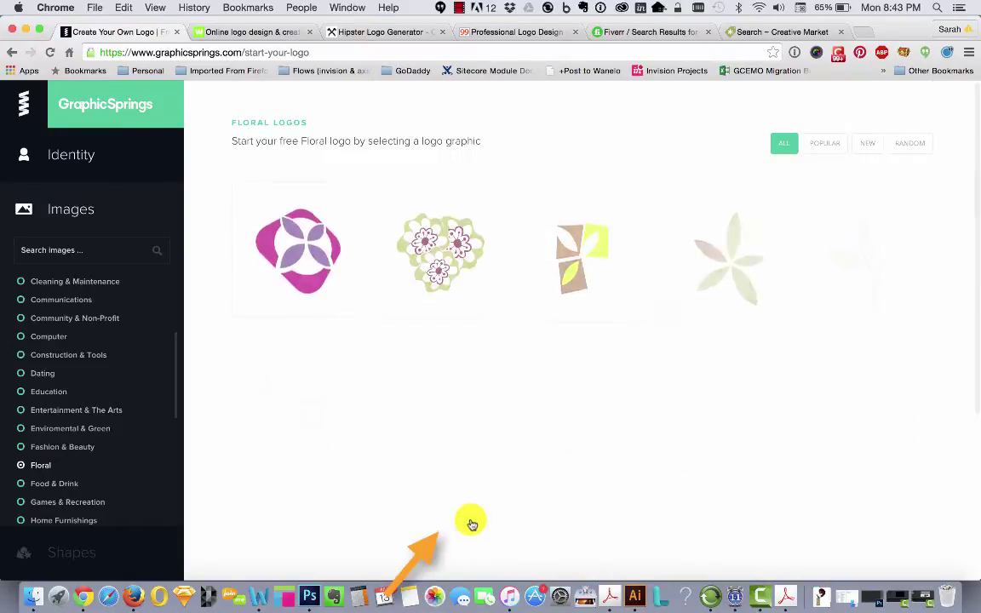
scroll(922, 315, down, 5)
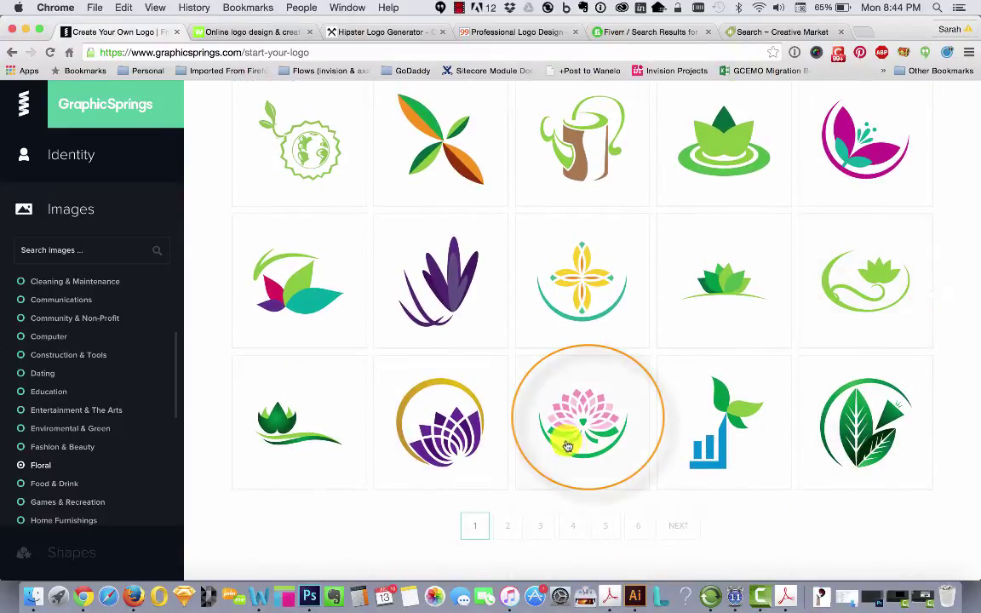
click(579, 417)
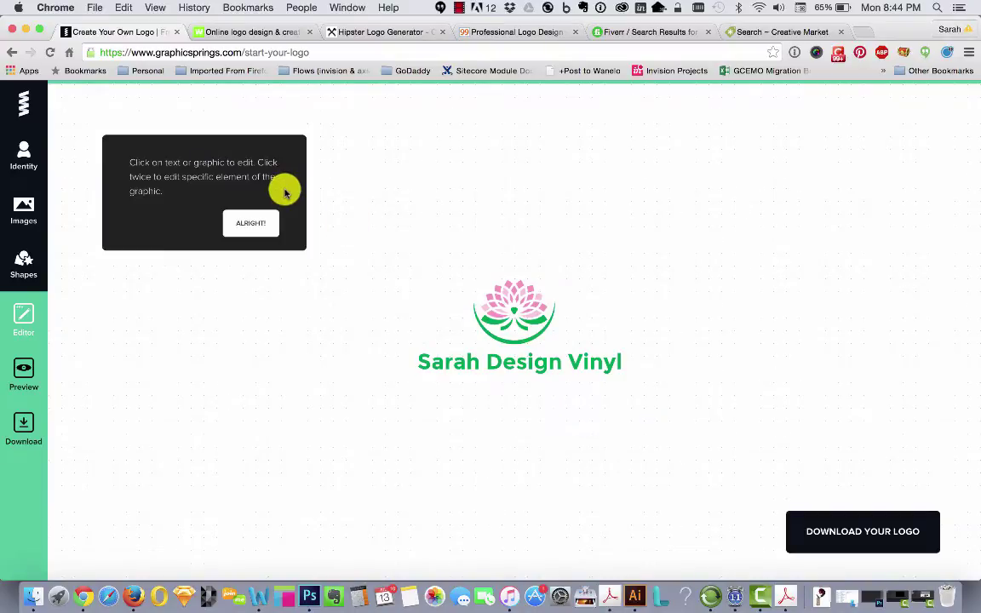
Step: Recolour the lotus graphic to teal #08a8ae
click(243, 221)
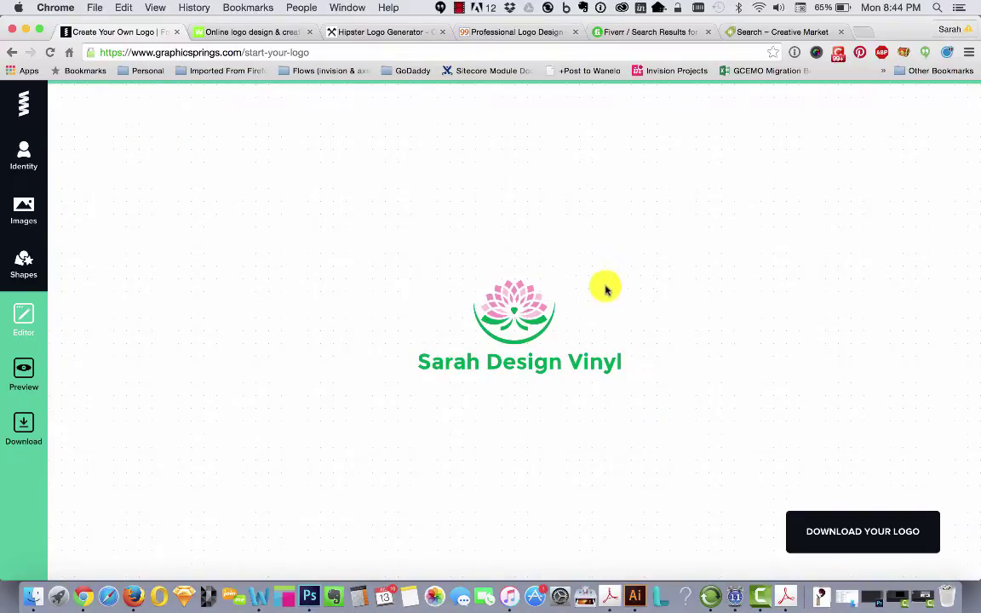
click(523, 344)
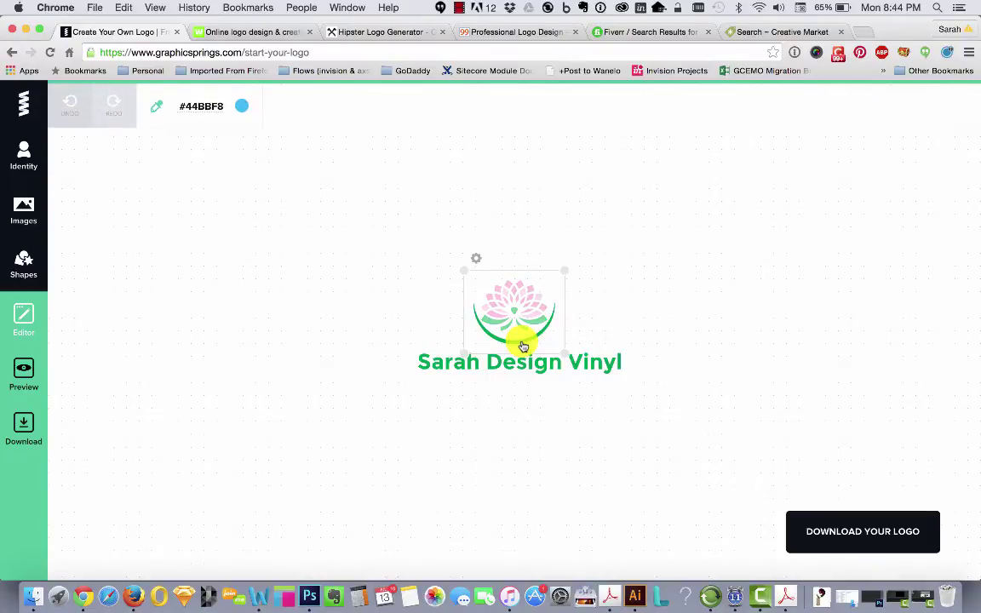
click(240, 105)
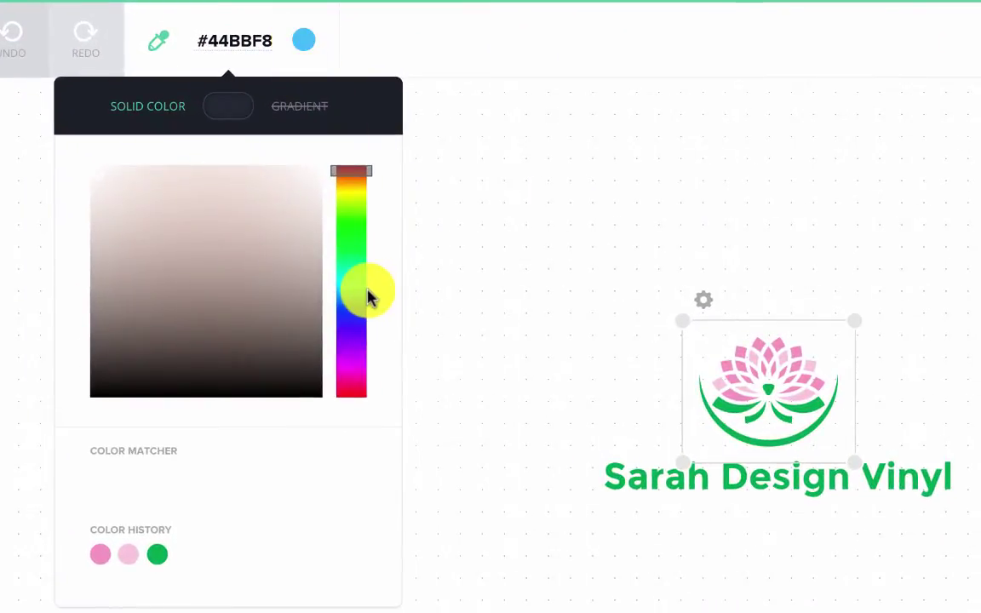
click(355, 300)
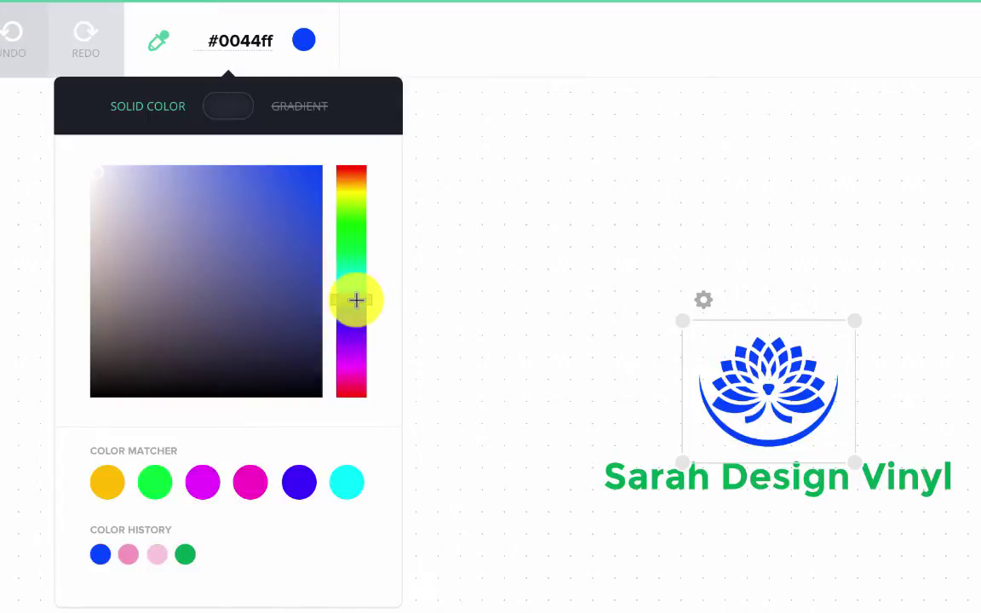
click(345, 486)
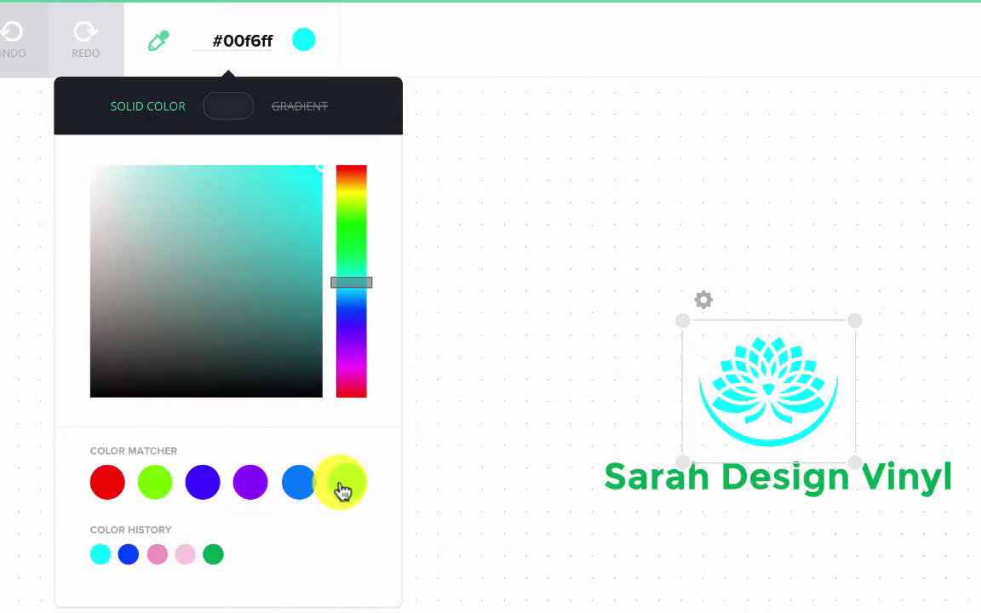
drag(303, 217, 311, 239)
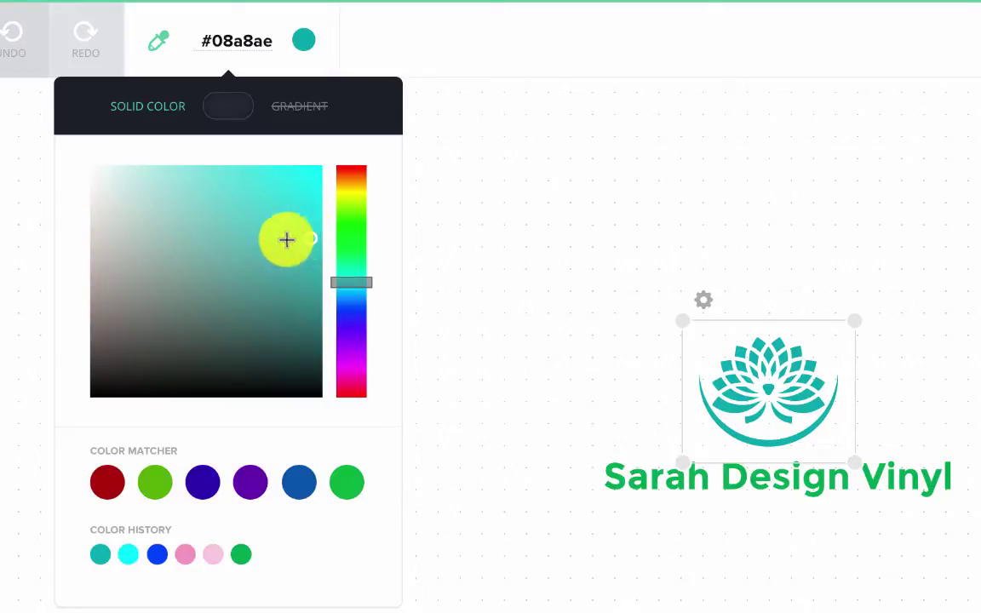
Step: Apply the same teal #08a8ae from Color History to the business name text
click(759, 484)
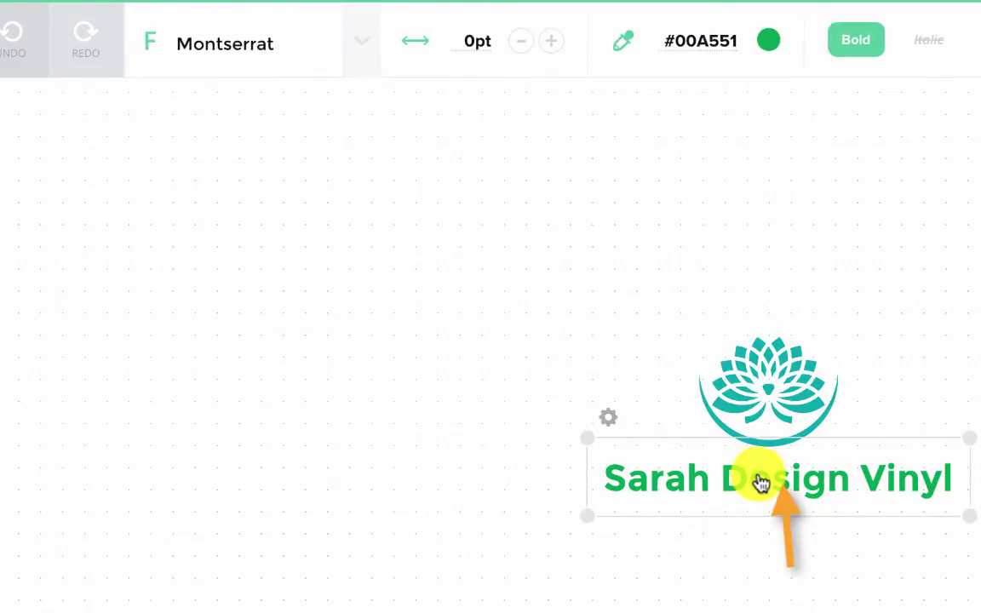
click(673, 34)
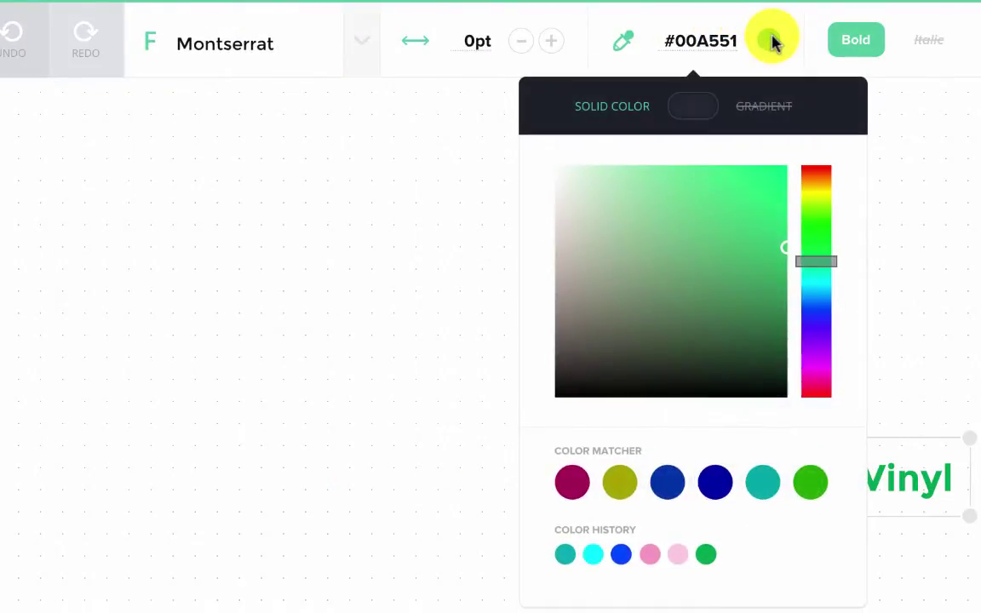
click(567, 556)
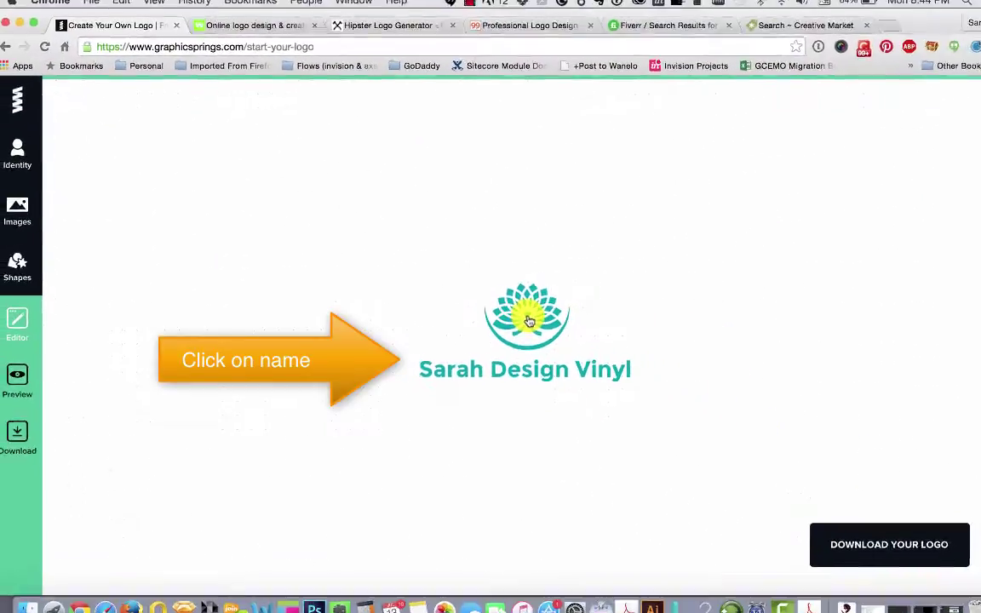
Step: After trying Oswald and Raleway, set the business name font to Droid Serif
click(544, 377)
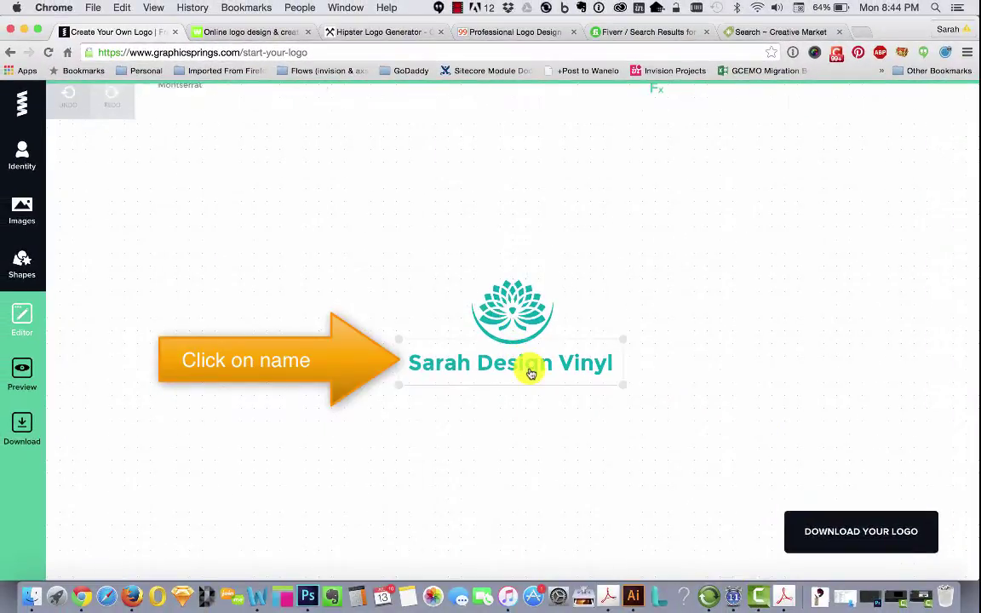
click(243, 109)
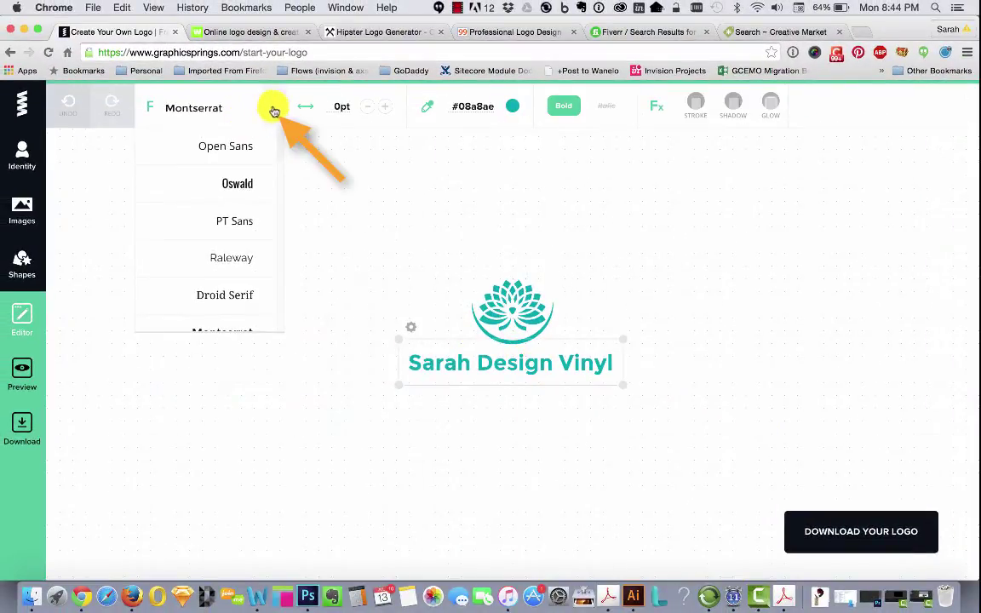
click(244, 184)
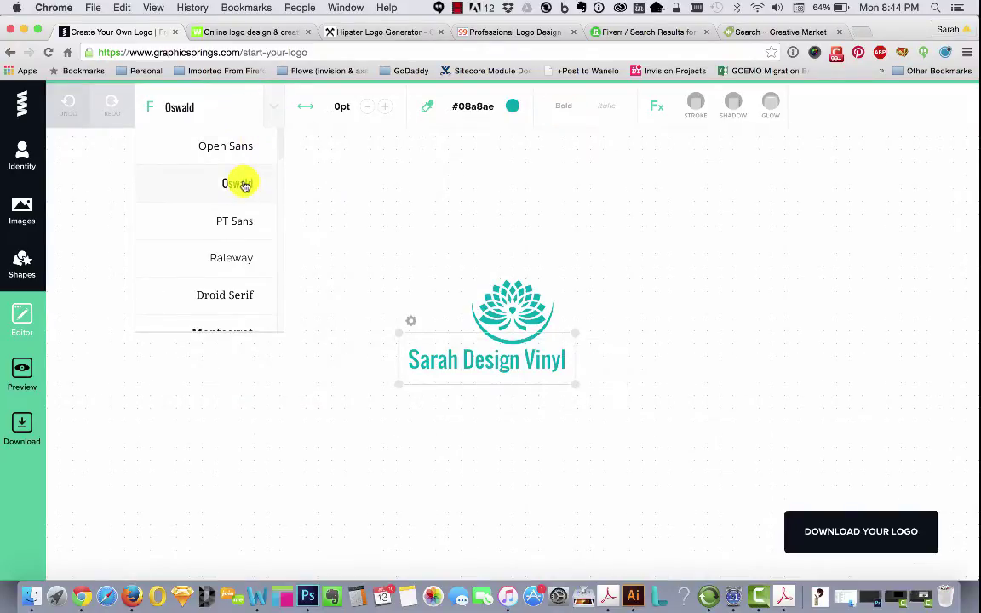
click(242, 260)
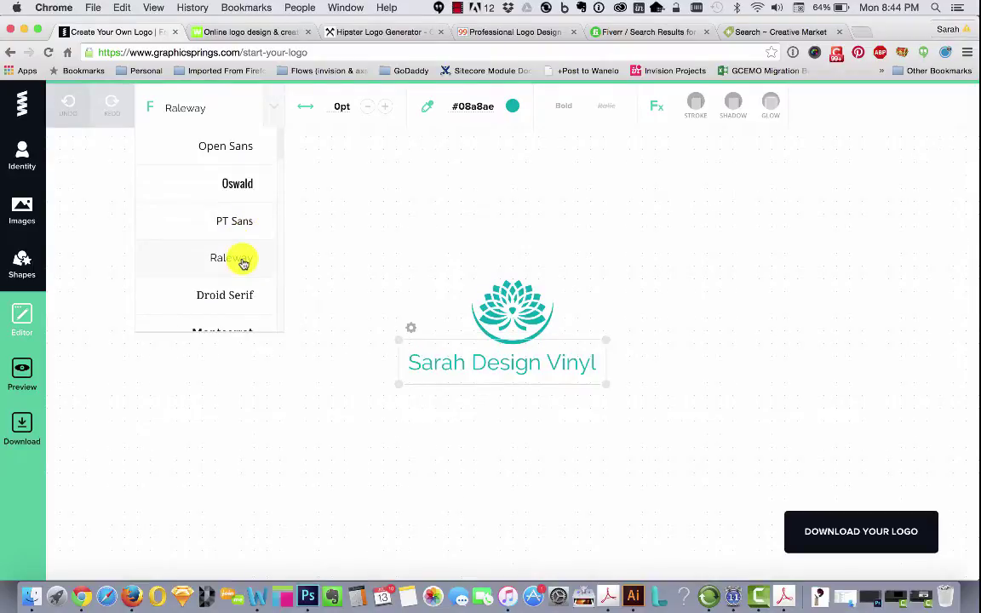
click(243, 293)
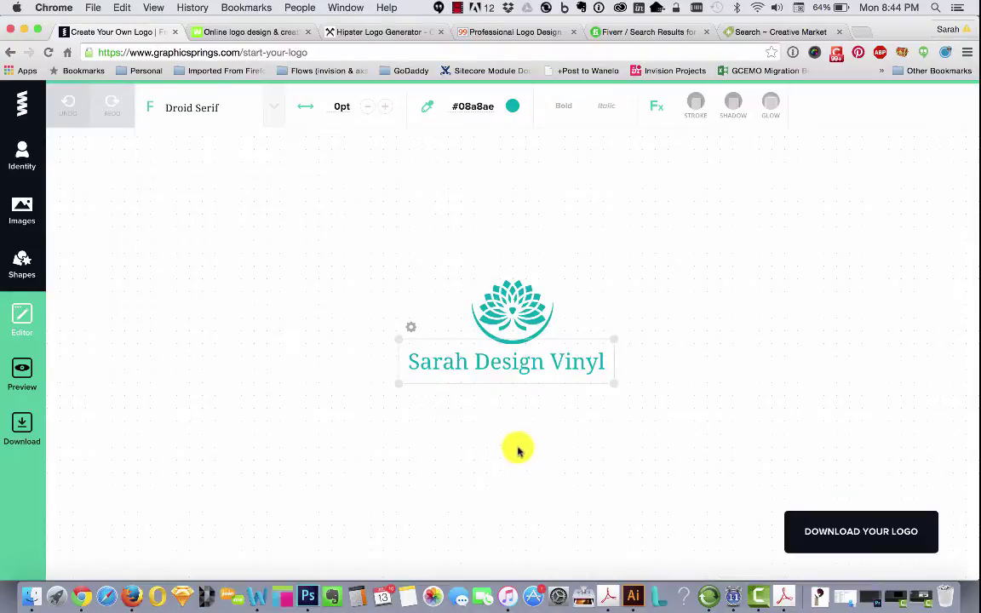
Step: Enlarge the business name text slightly
click(610, 380)
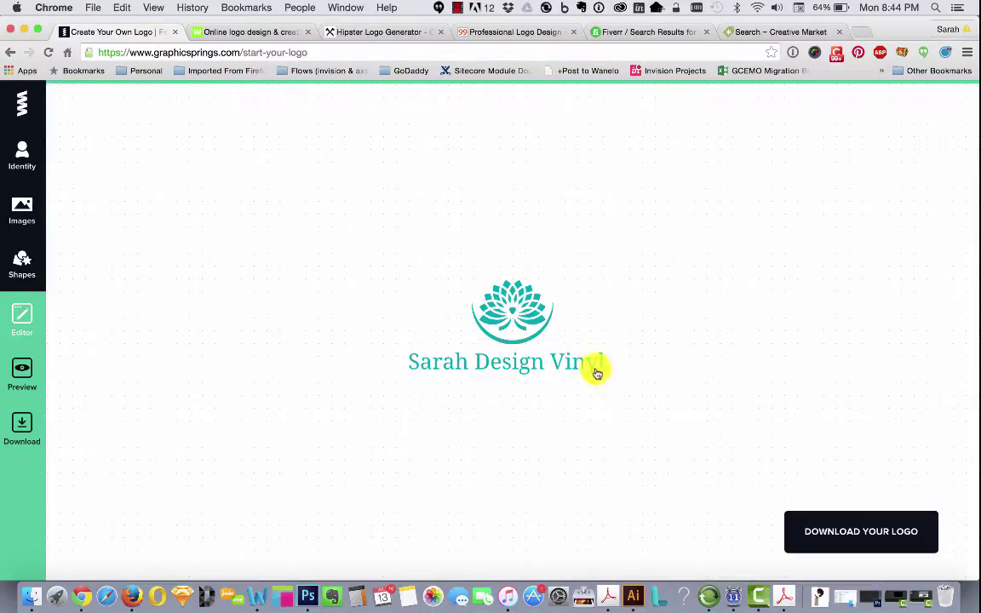
click(591, 365)
drag(613, 383, 630, 390)
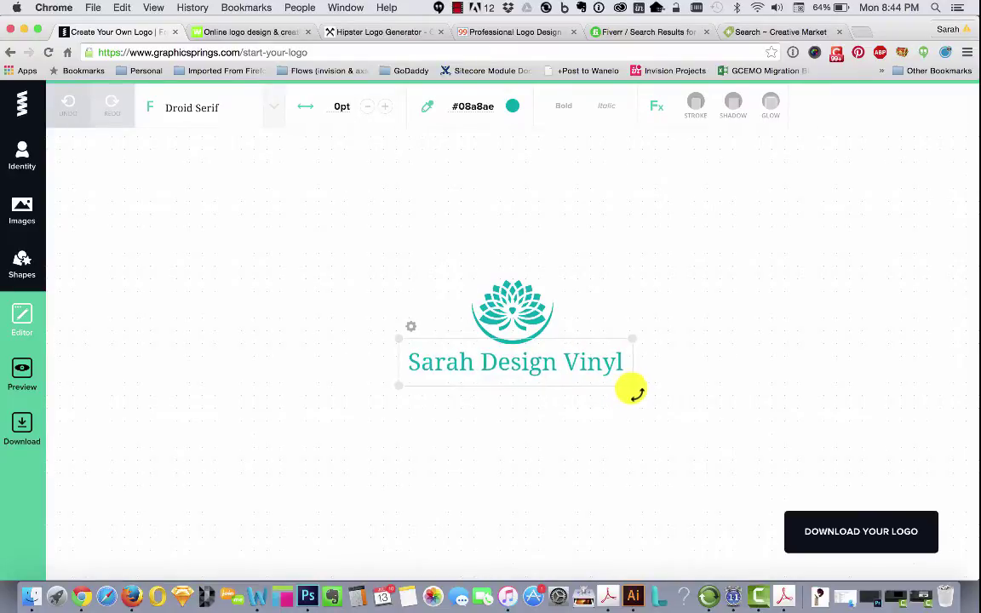
click(661, 399)
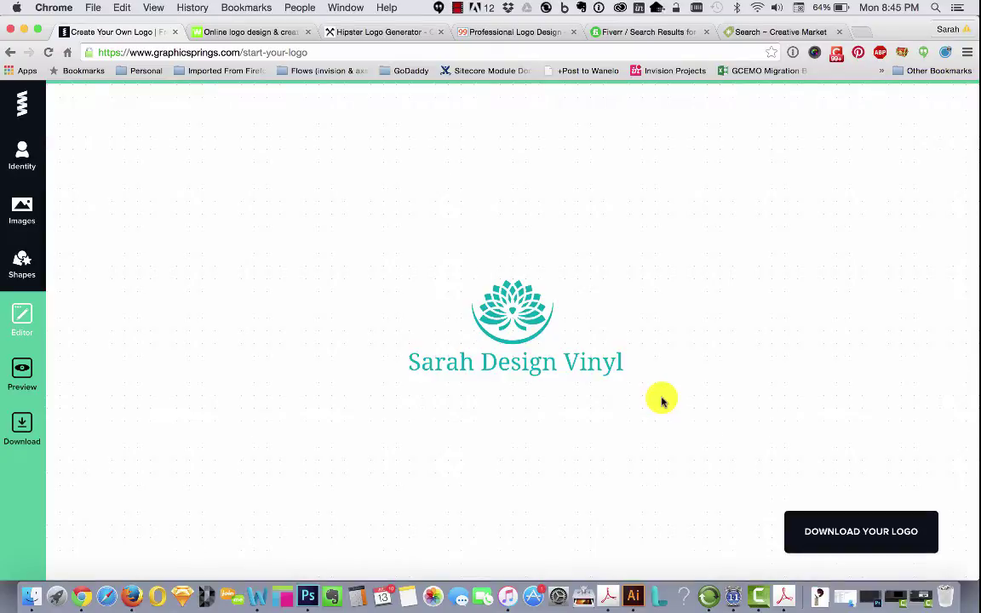
Step: Go to the download page and review the $39.99 price and laptop and T-shirt mockups
click(855, 532)
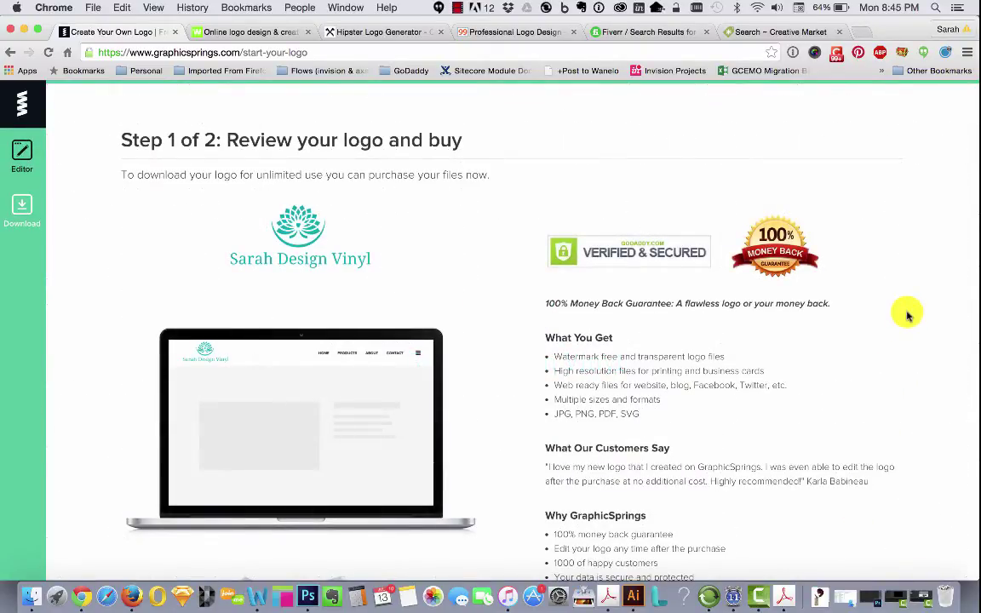
scroll(908, 316, down, 5)
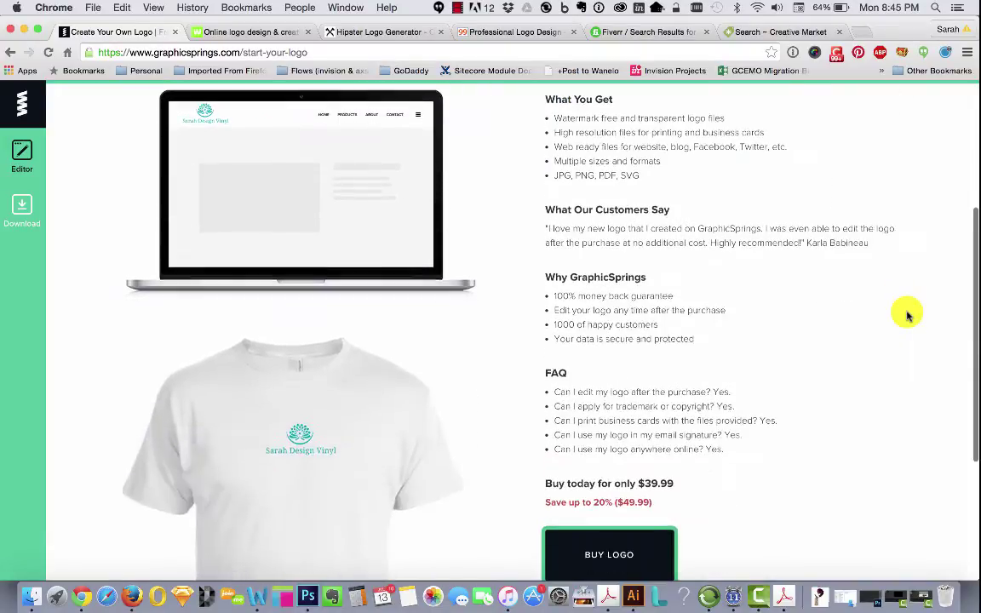
scroll(908, 316, down, 1)
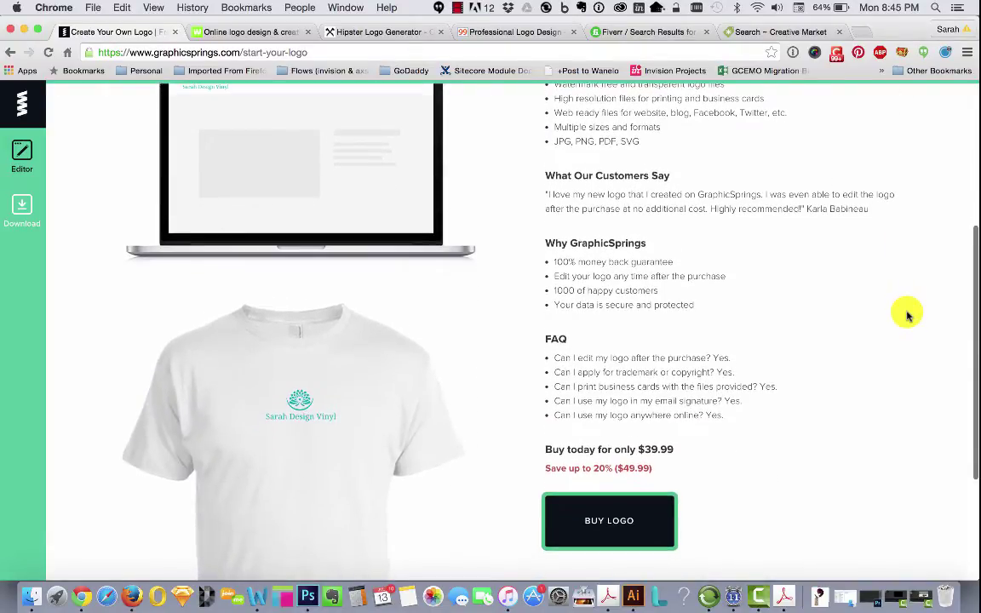
scroll(909, 316, down, 3)
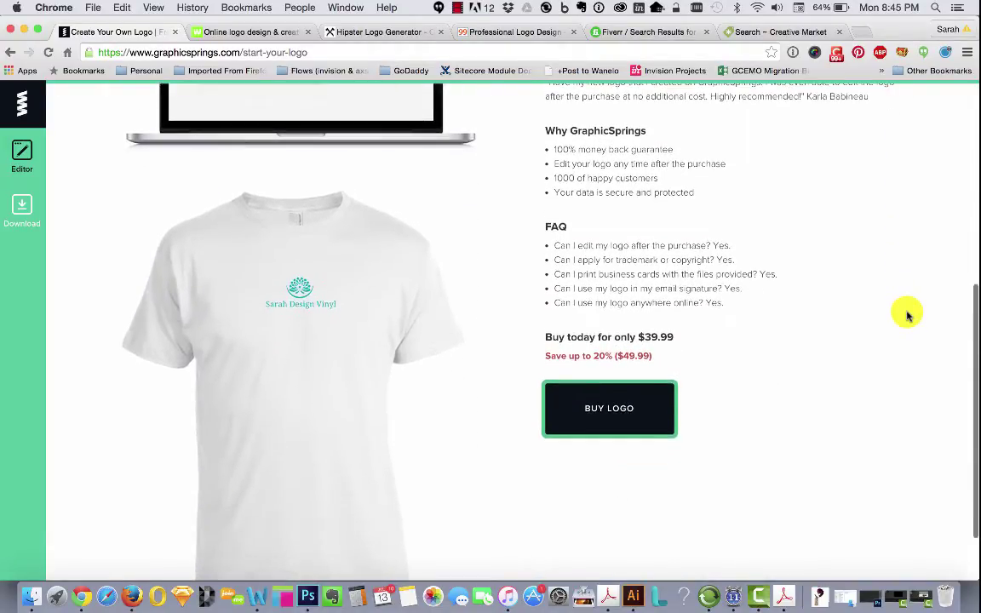
scroll(908, 316, down, 2)
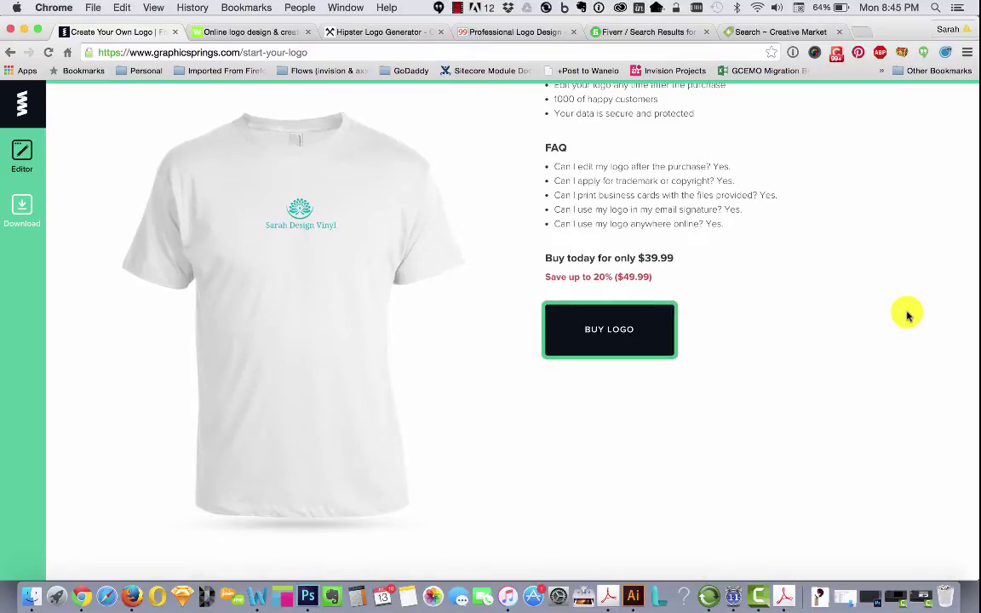
scroll(779, 285, up, 5)
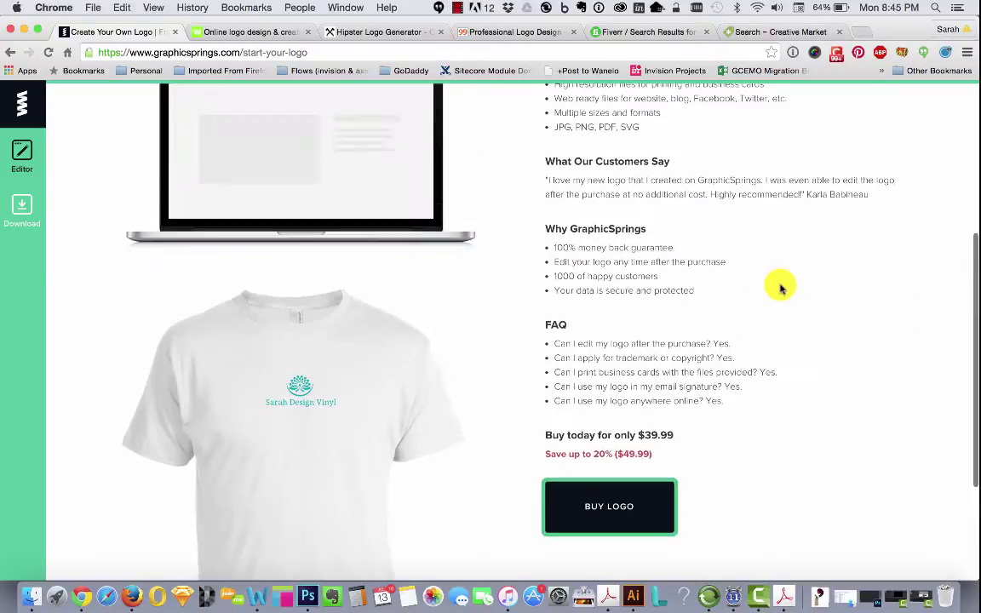
scroll(779, 287, up, 3)
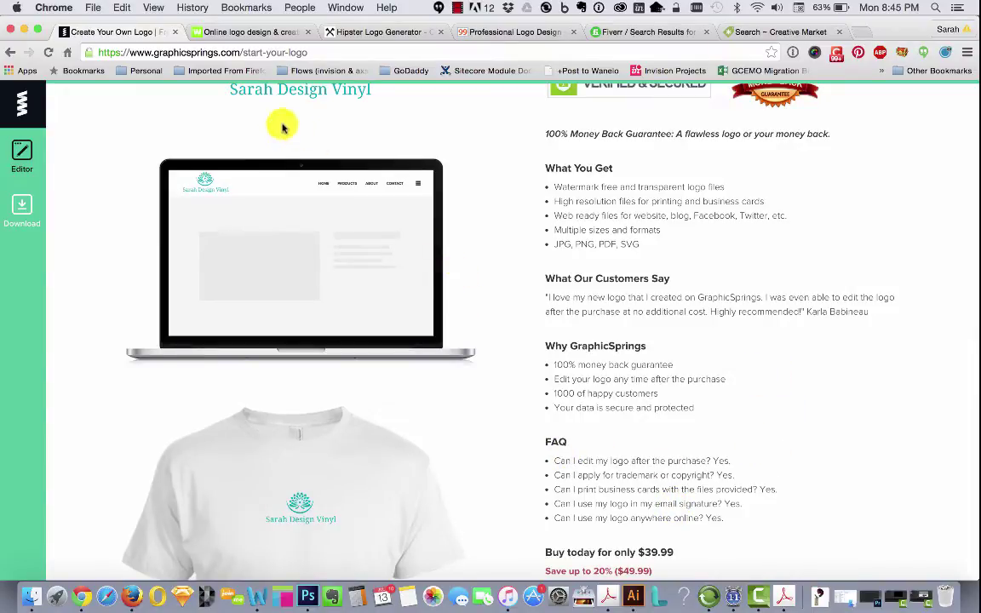
scroll(401, 421, down, 4)
scroll(400, 420, up, 7)
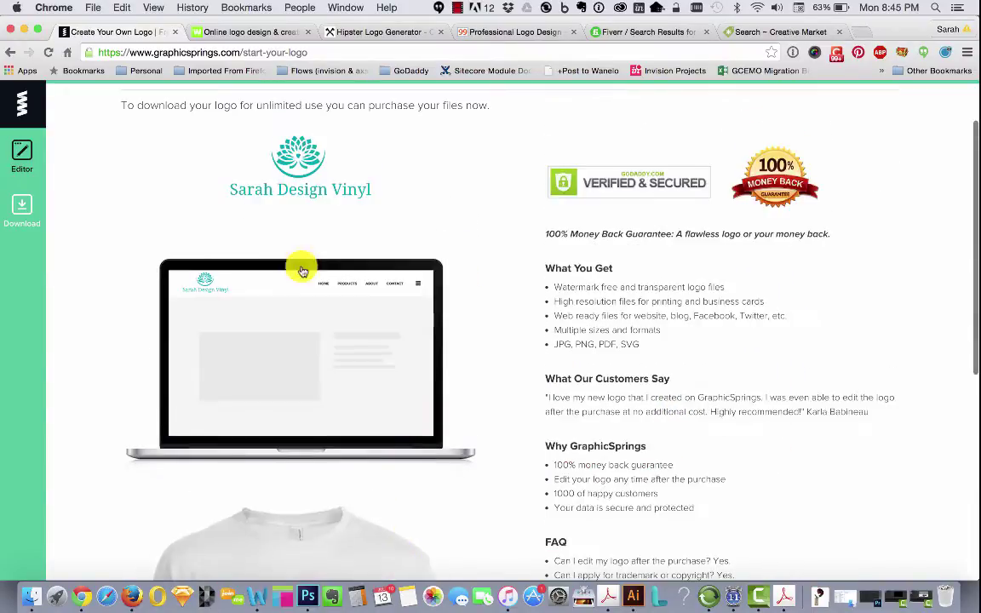
click(240, 36)
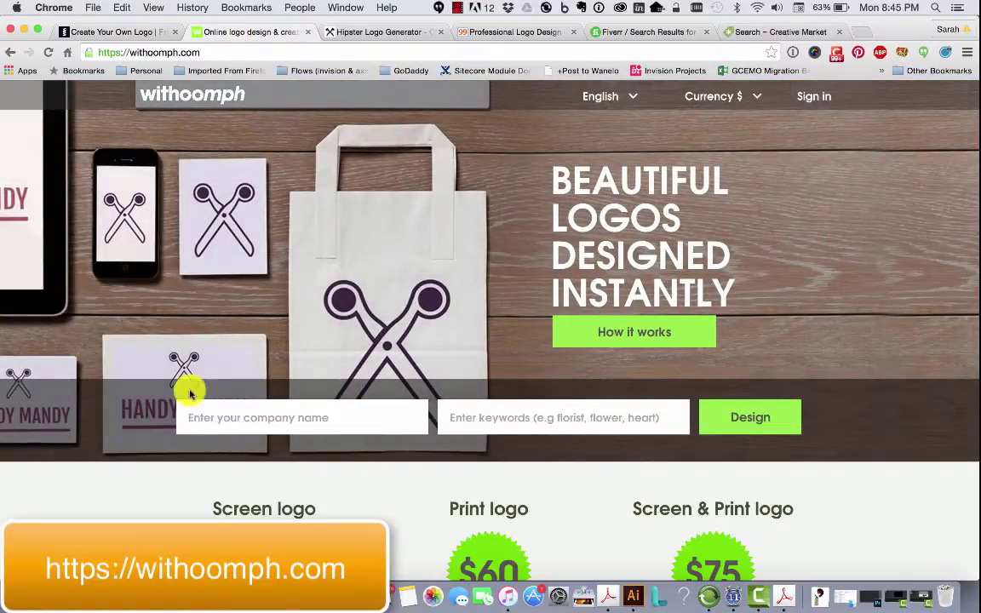
scroll(133, 519, down, 4)
scroll(133, 521, down, 1)
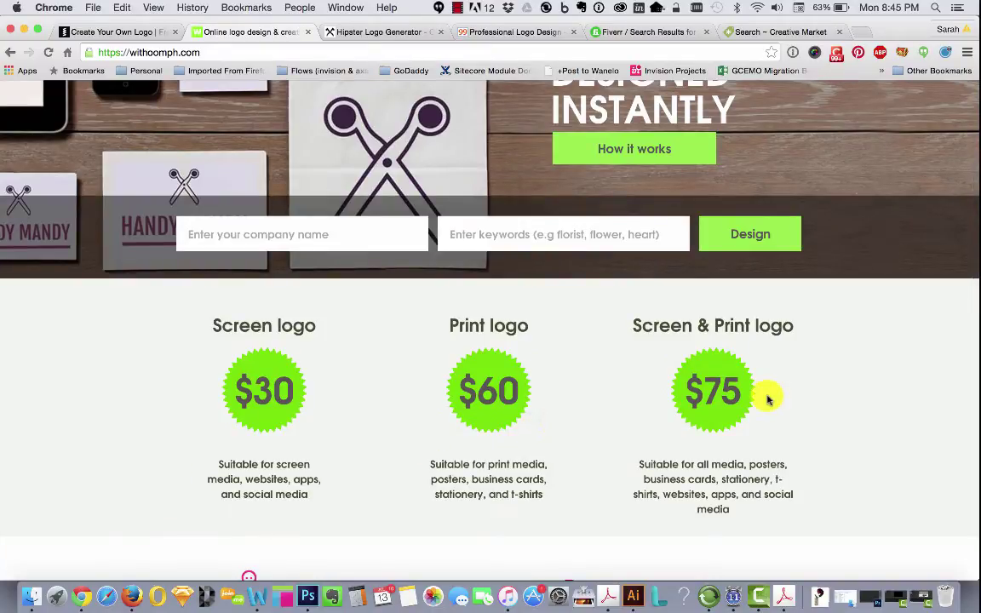
scroll(679, 208, up, 3)
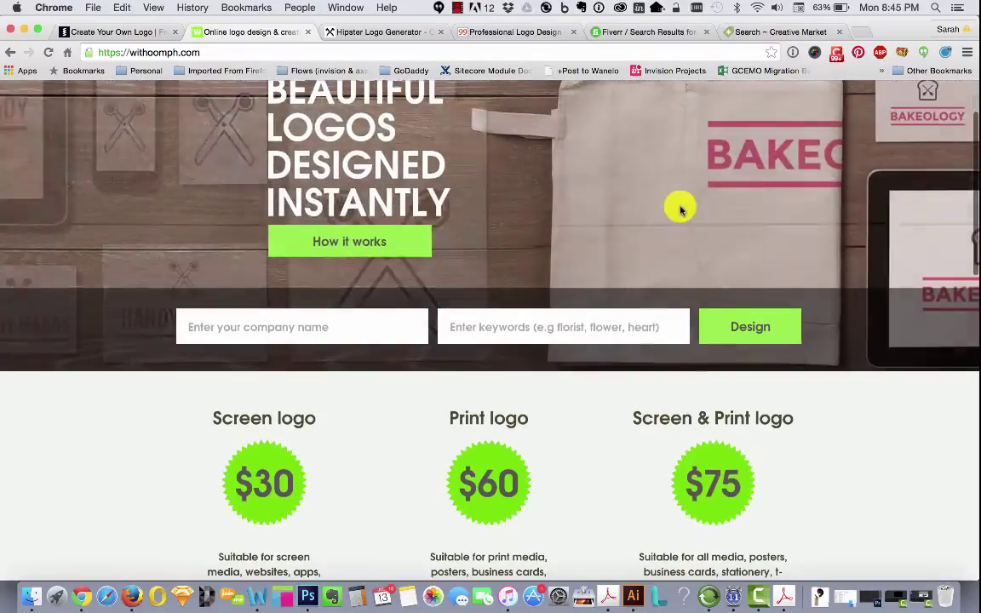
Step: Generate withoomph logos for 'Sarah Design Vinyl' with the keyword 'floral'
scroll(461, 269, up, 3)
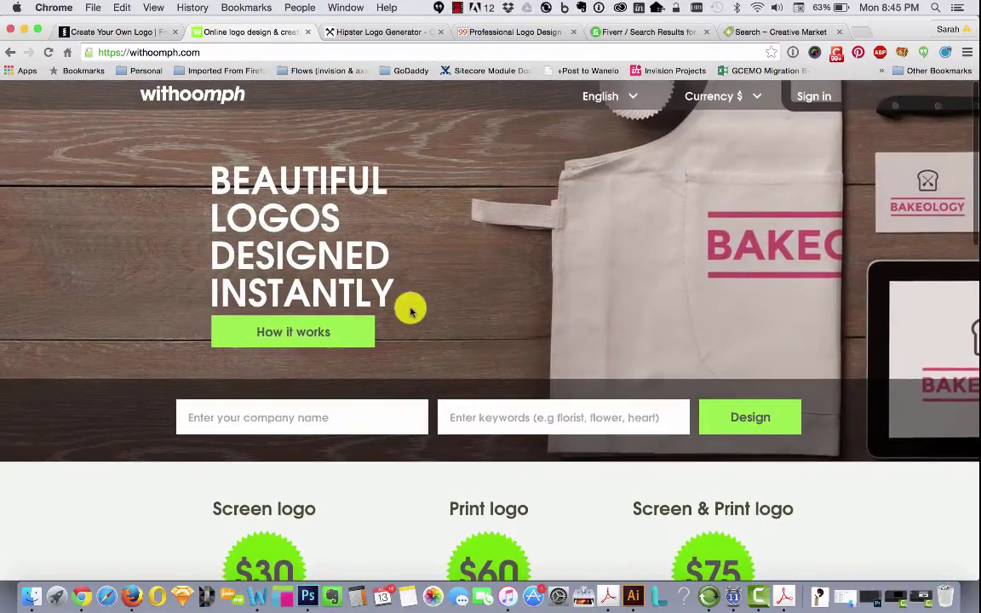
text(Sarah Design Vinyl)
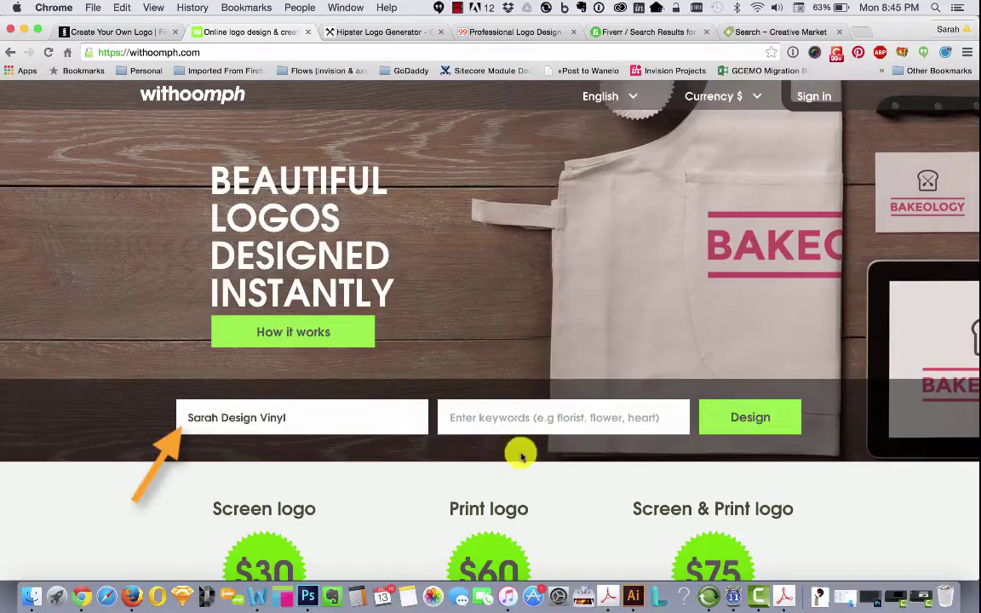
click(561, 416)
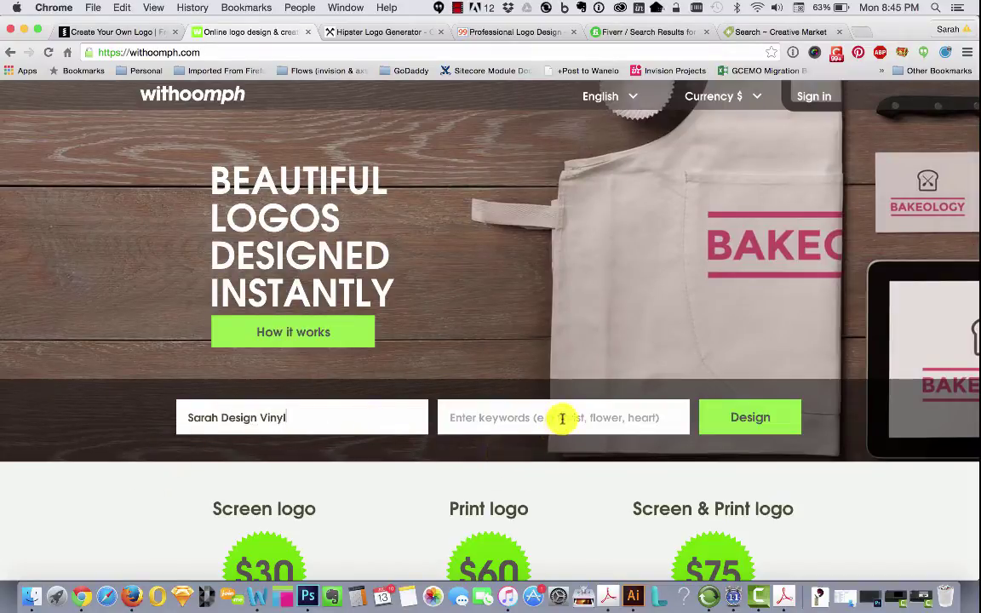
text(floral)
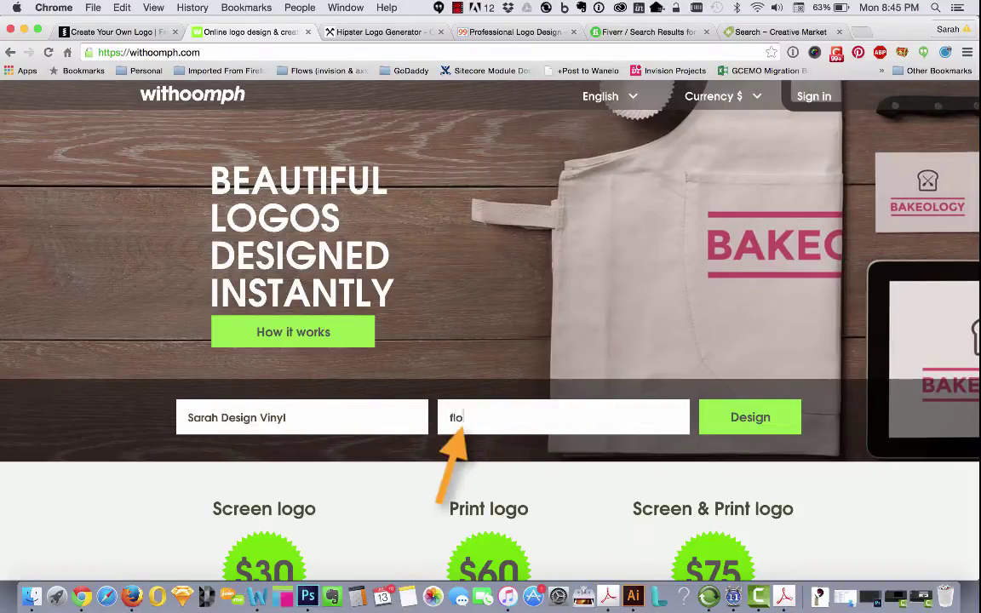
click(741, 419)
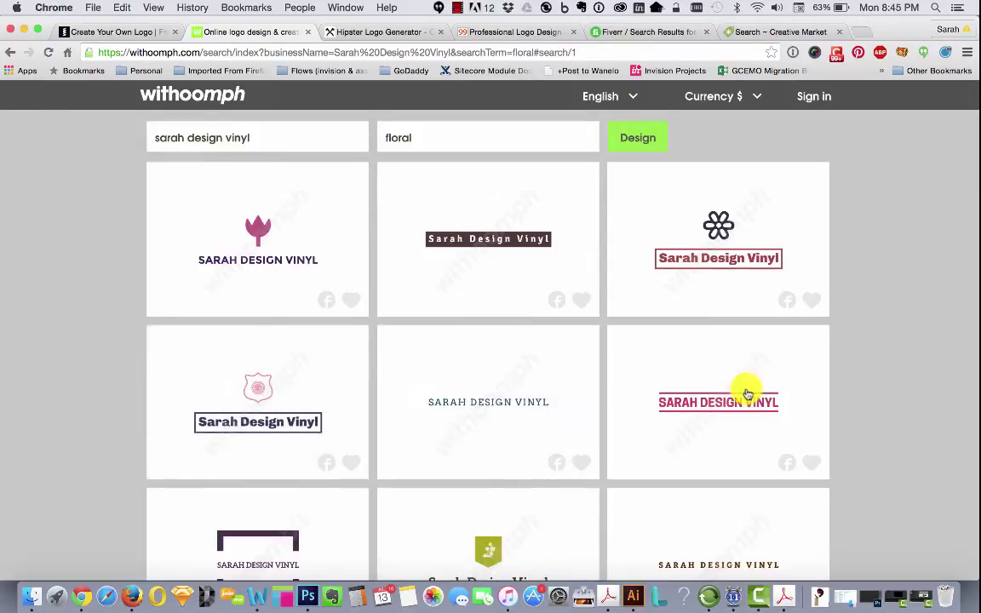
Step: Scroll through the generated floral logo designs down to 'Design more'
scroll(843, 319, down, 1)
scroll(843, 319, down, 5)
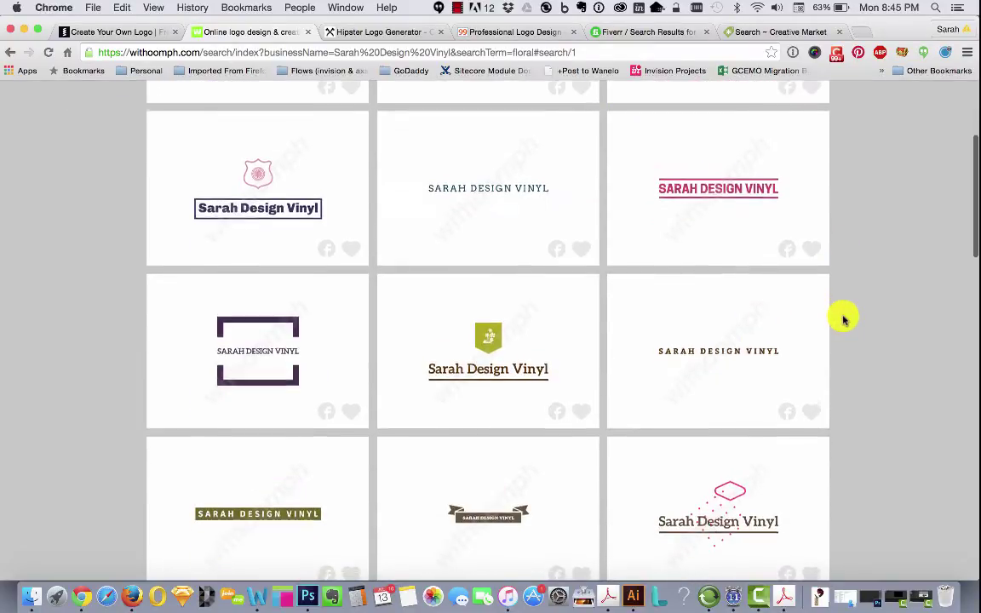
scroll(843, 320, down, 3)
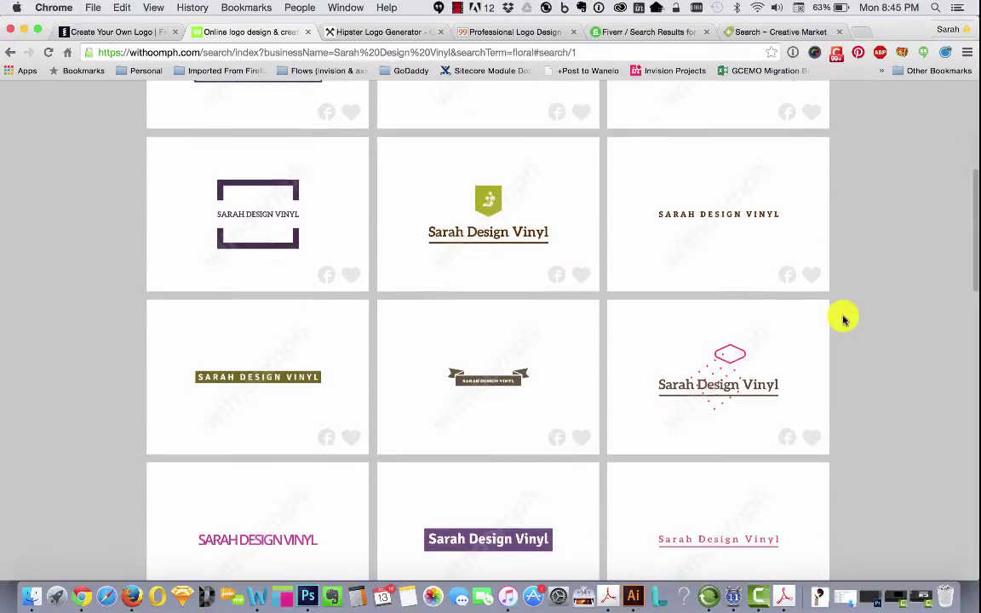
scroll(843, 319, down, 2)
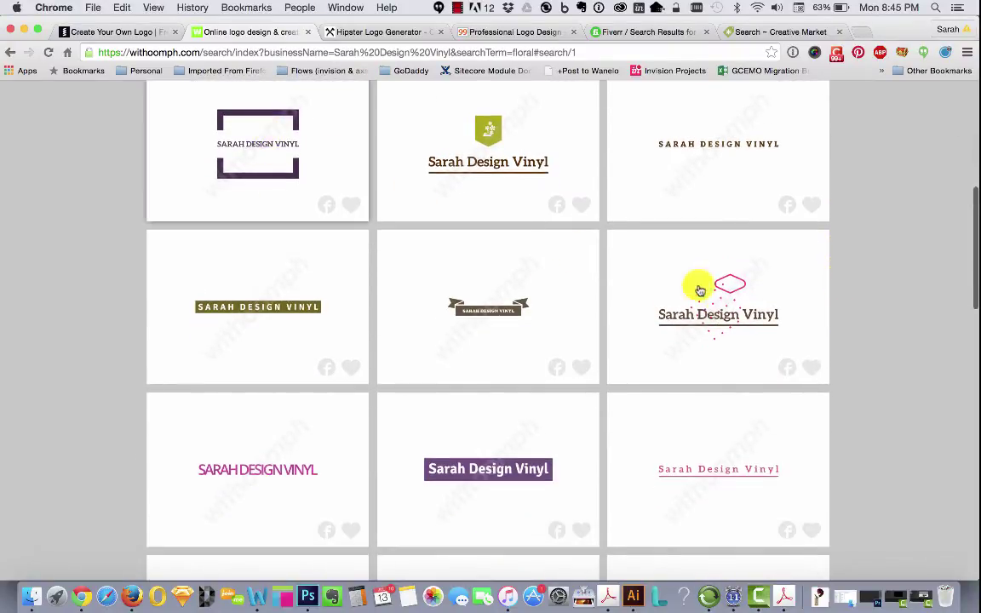
scroll(860, 317, down, 8)
scroll(859, 318, down, 12)
scroll(859, 318, down, 5)
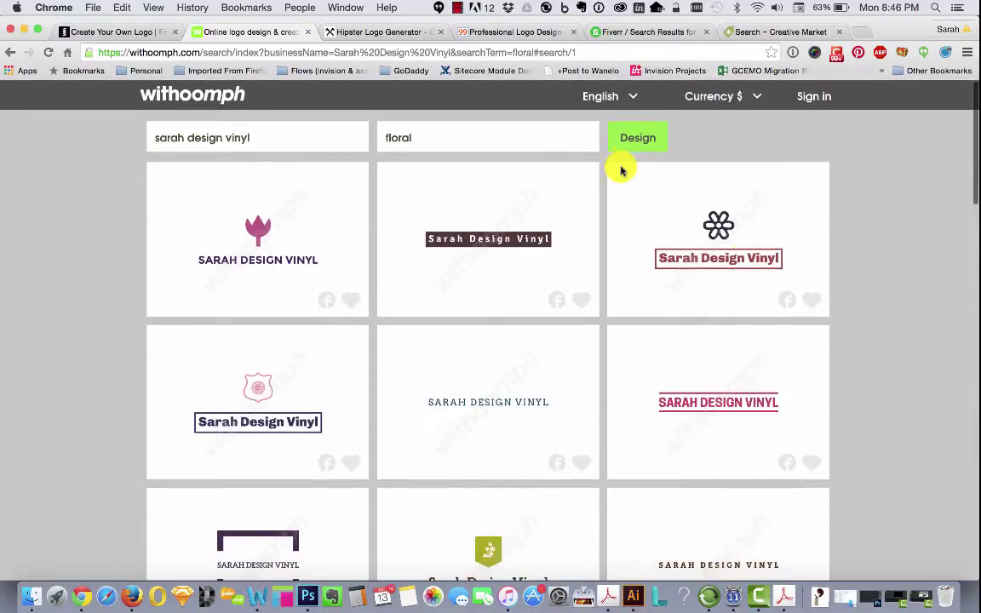
Step: Regenerate the logos with the keyword 'flower' in place of 'floral'
double_click(560, 143)
text(flo)
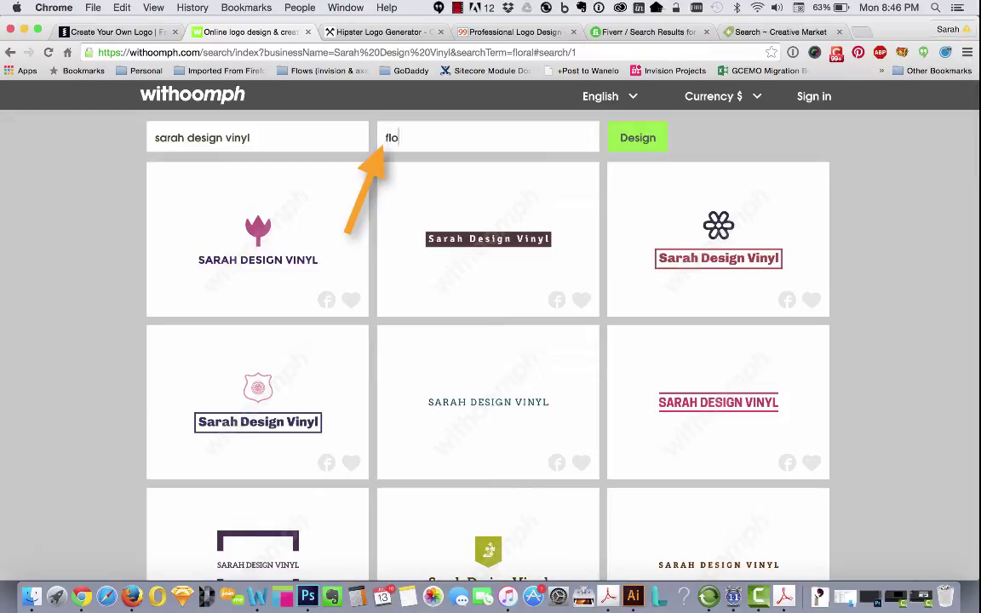
text(wer)
click(635, 136)
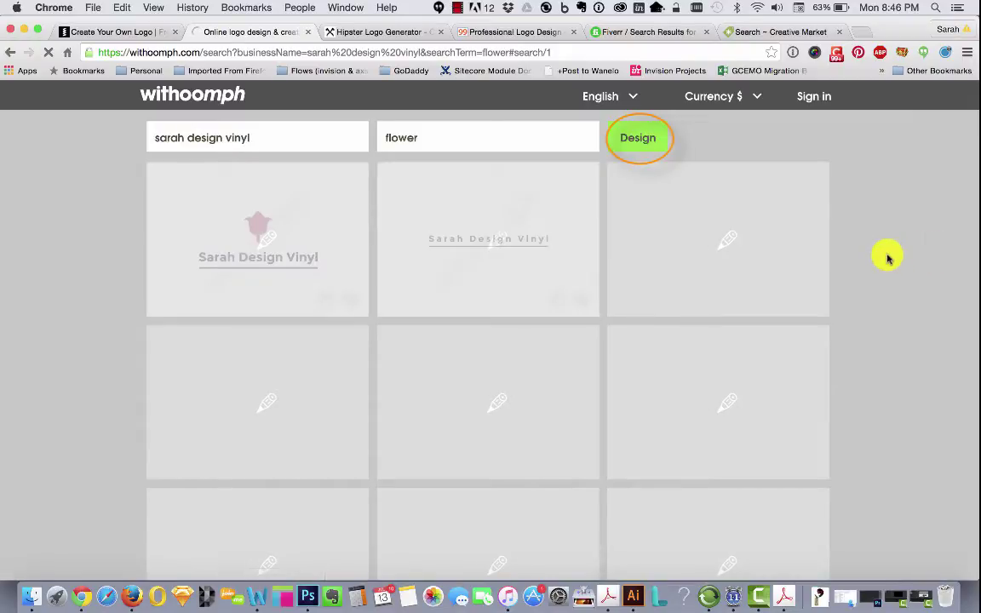
Step: Look through the flower results and open the peach flower logo for customising
scroll(887, 259, down, 1)
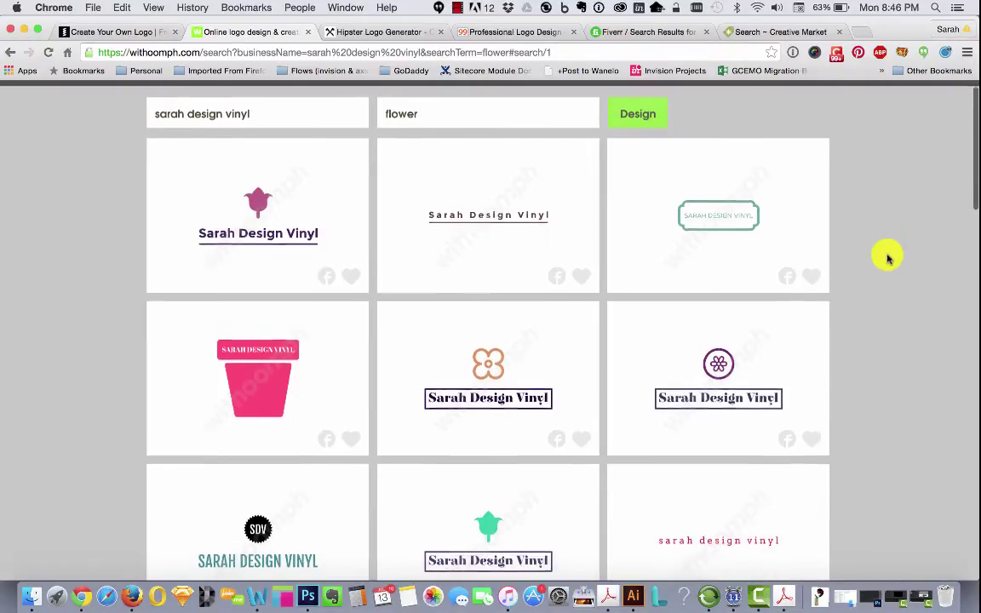
scroll(888, 258, down, 10)
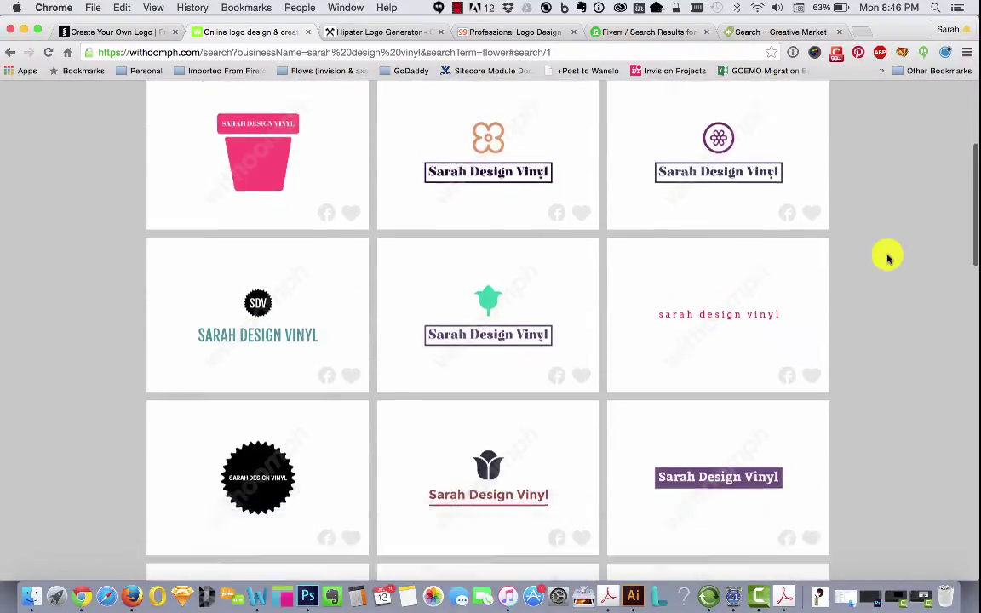
scroll(887, 258, down, 2)
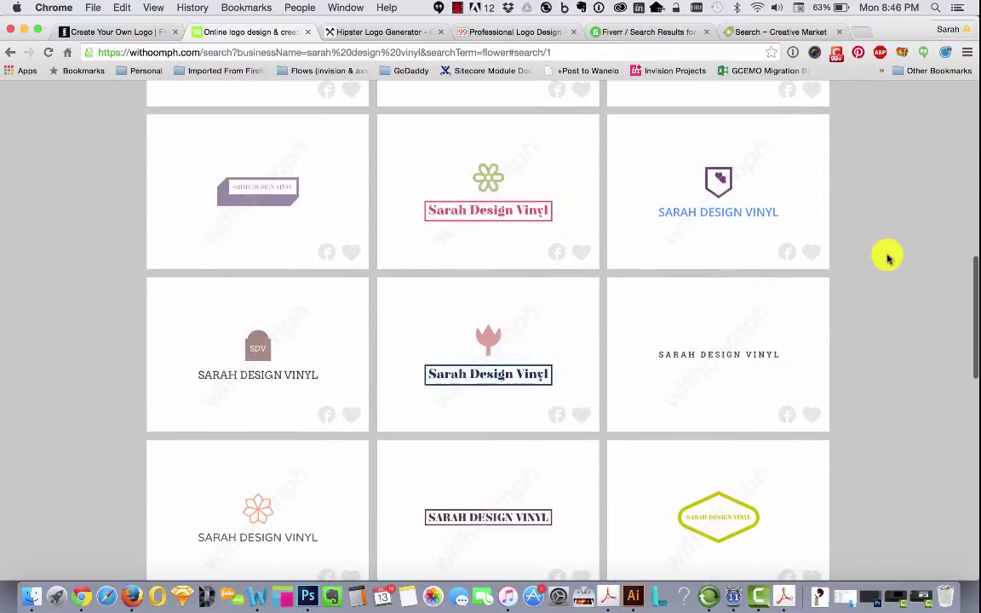
scroll(888, 258, down, 4)
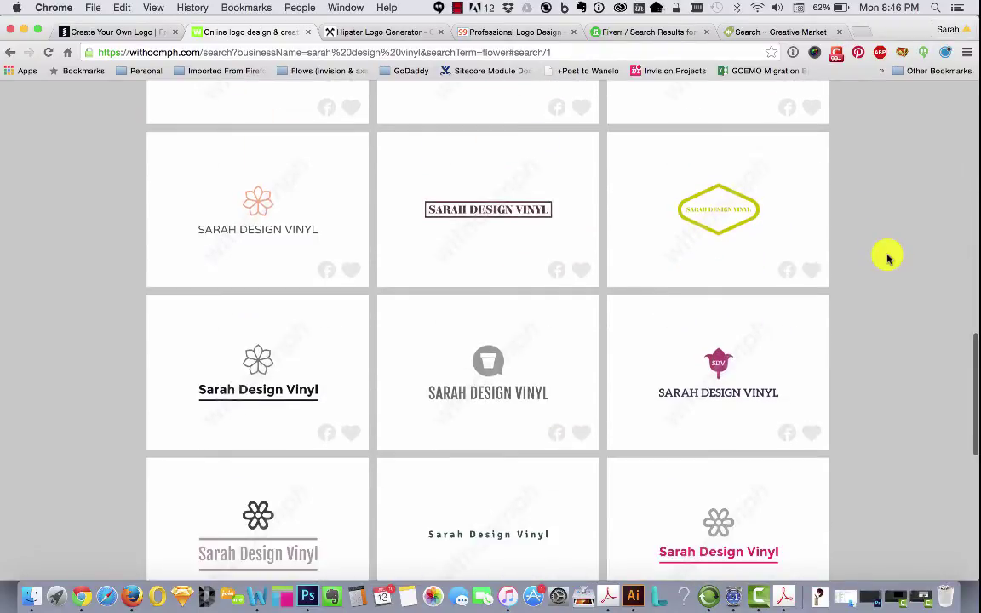
scroll(887, 258, down, 5)
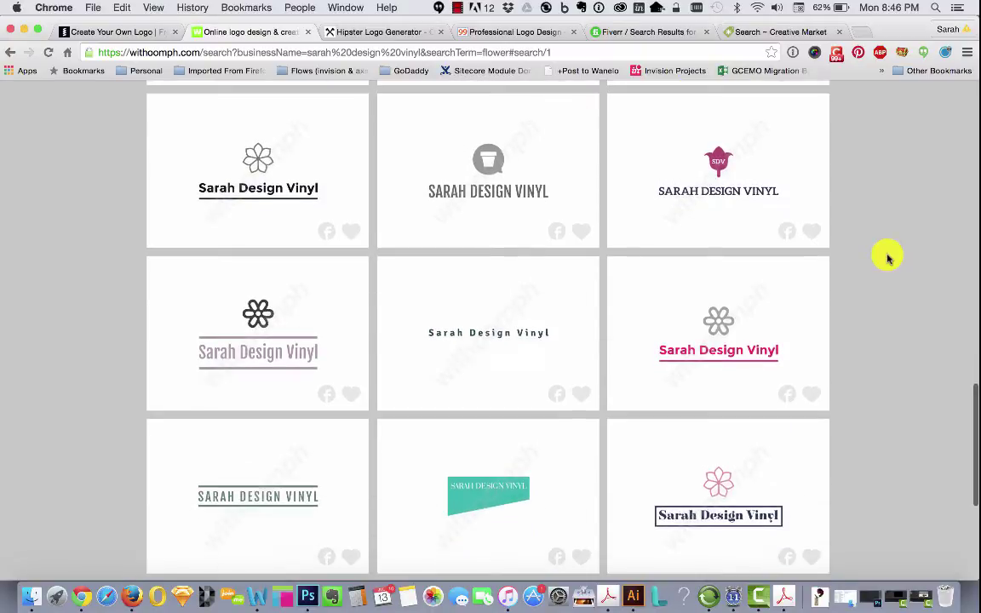
scroll(887, 258, up, 4)
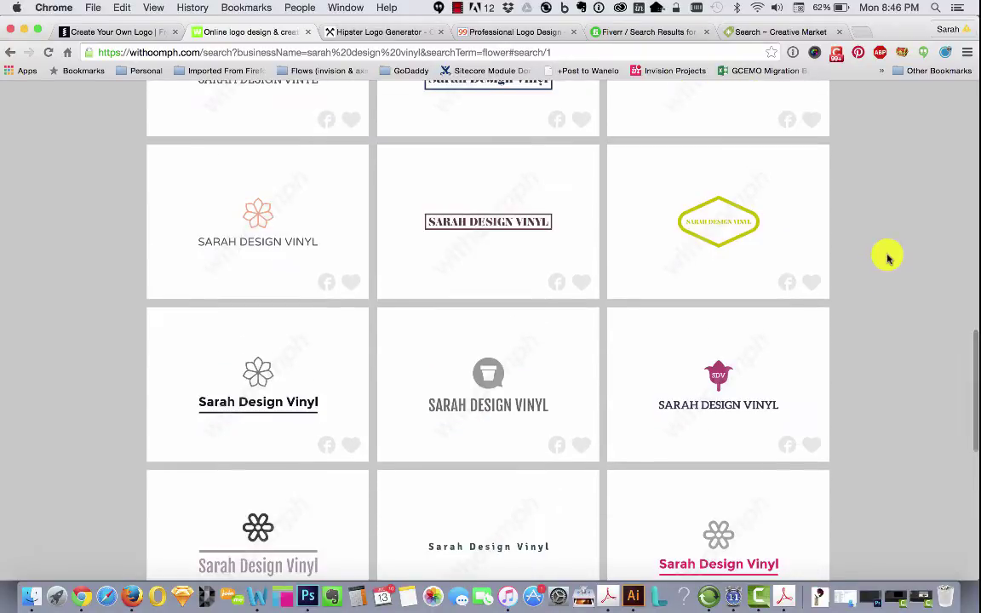
click(258, 219)
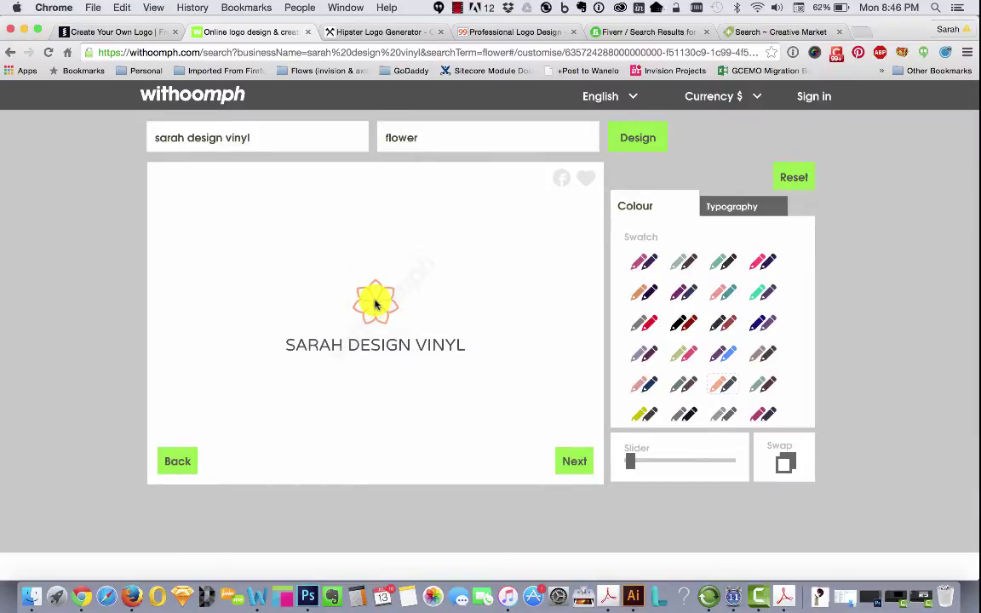
Step: Apply the pink and navy colour scheme to the flower logo and preview it on merchandise mockups
click(644, 263)
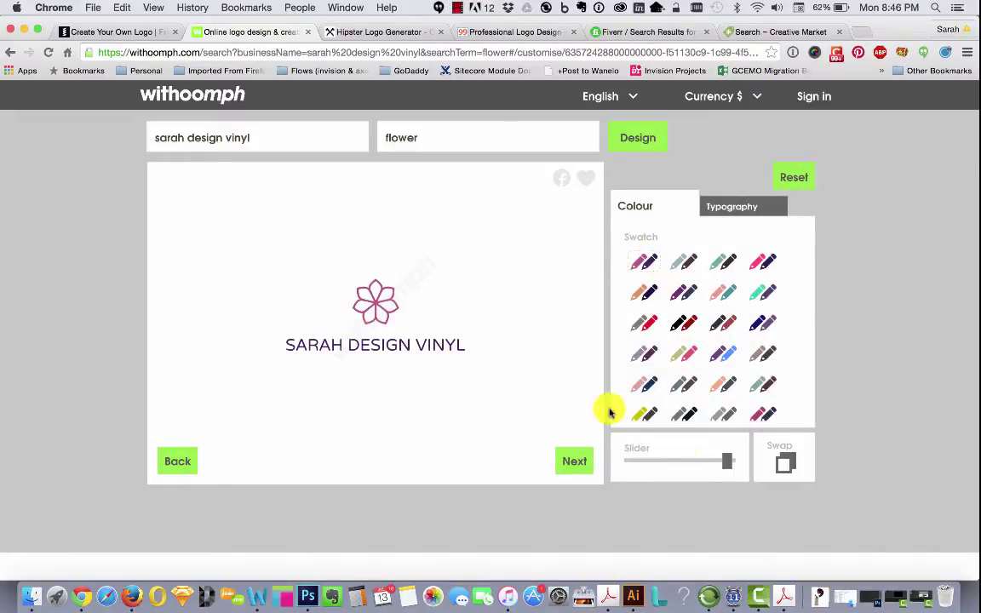
mouse_move(726, 461)
mouse_down()
mouse_move(694, 461)
mouse_move(752, 467)
mouse_move(722, 467)
mouse_up()
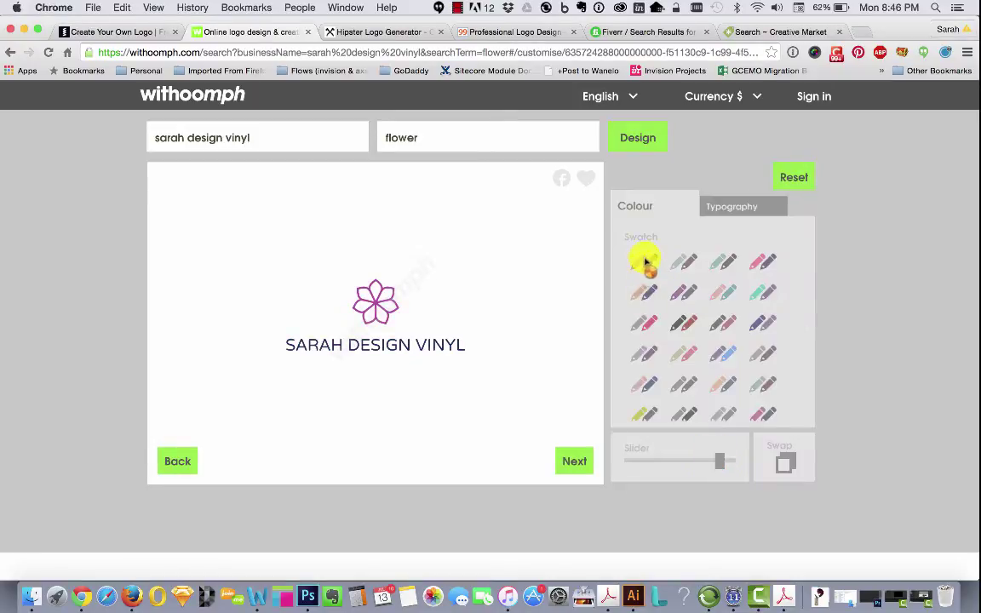
click(646, 263)
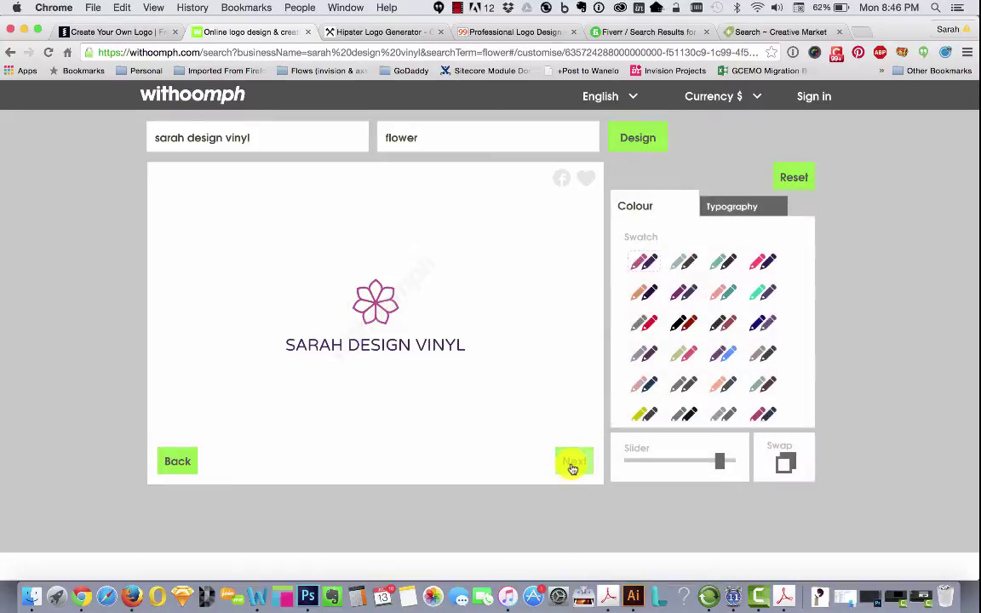
click(571, 467)
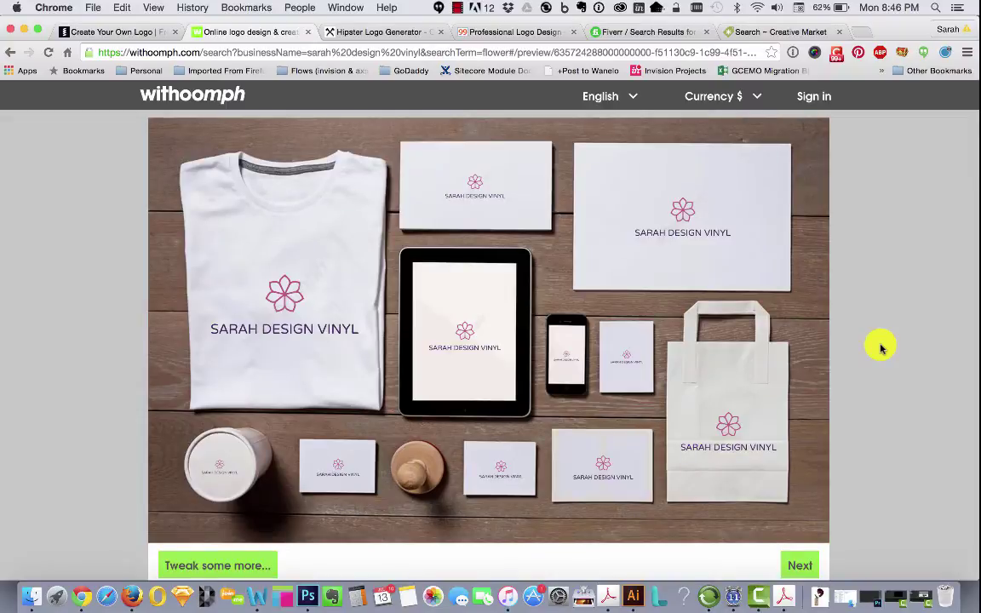
Step: Continue to withoomph's Review your order page, then switch to Hipster Logo Generator
scroll(882, 347, down, 3)
scroll(881, 348, up, 3)
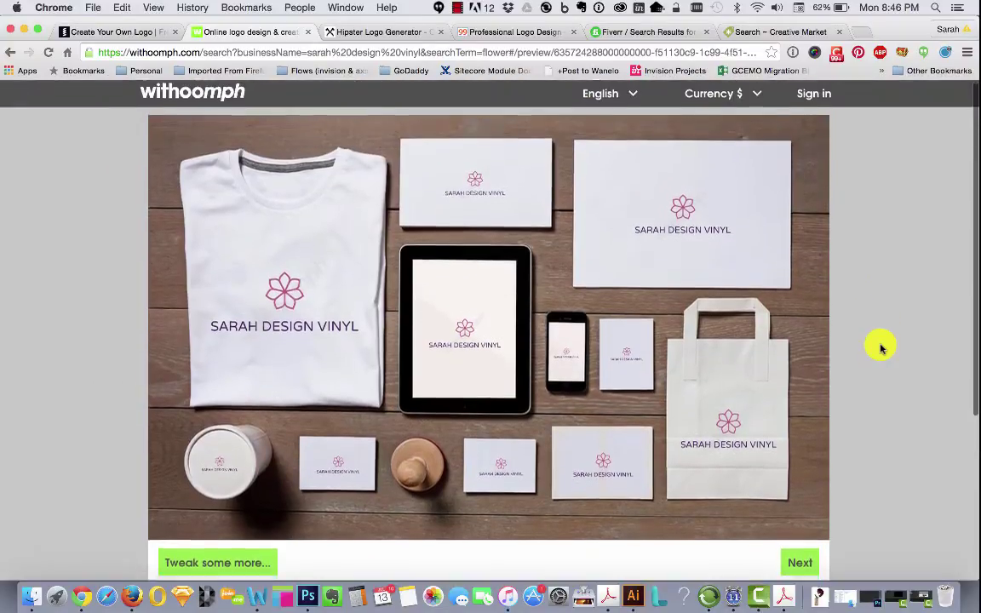
click(809, 565)
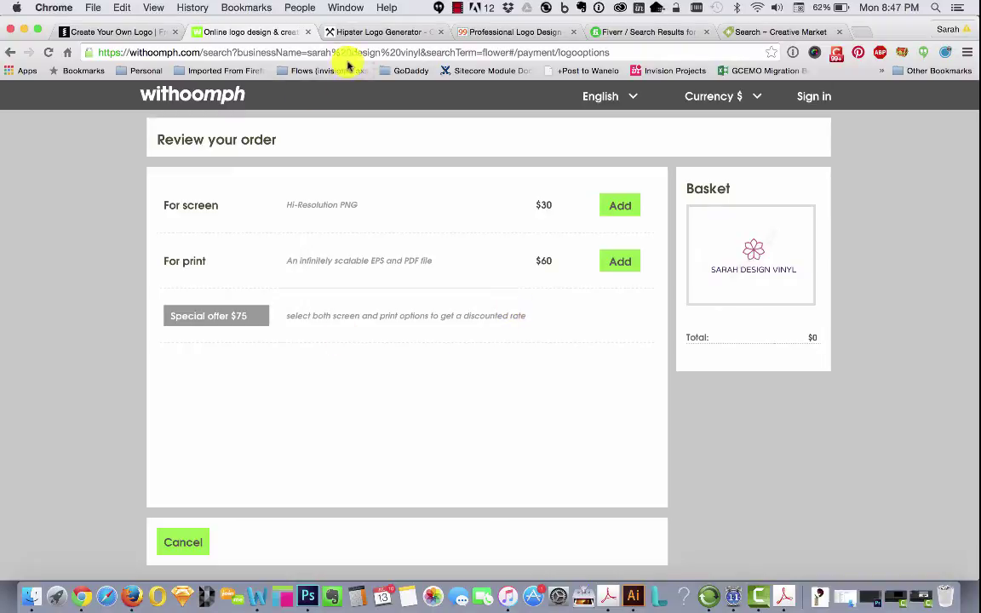
click(378, 33)
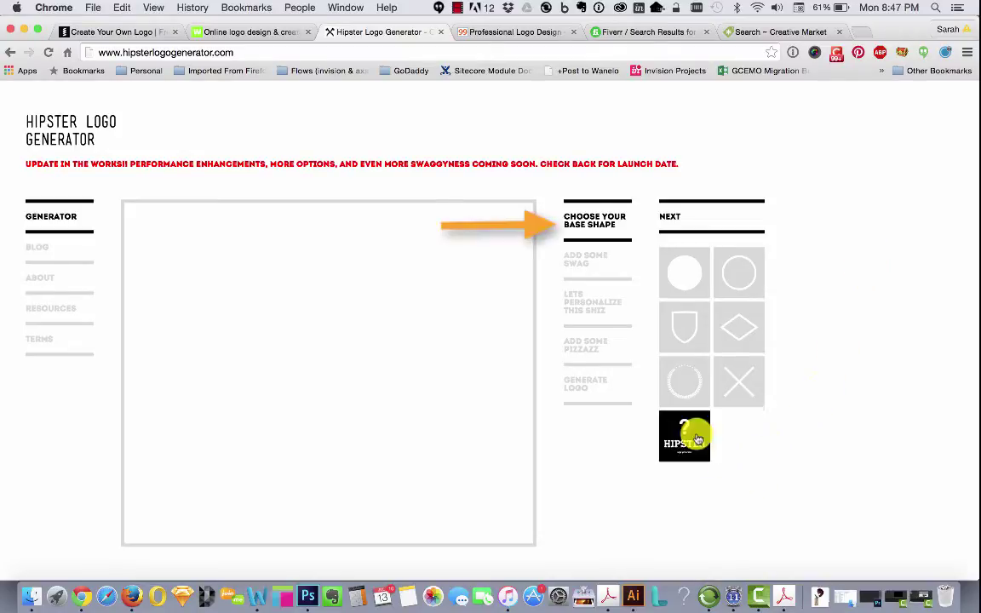
Step: Pick the open laurel wreath as the base shape and continue to 'Add some swag'
click(694, 394)
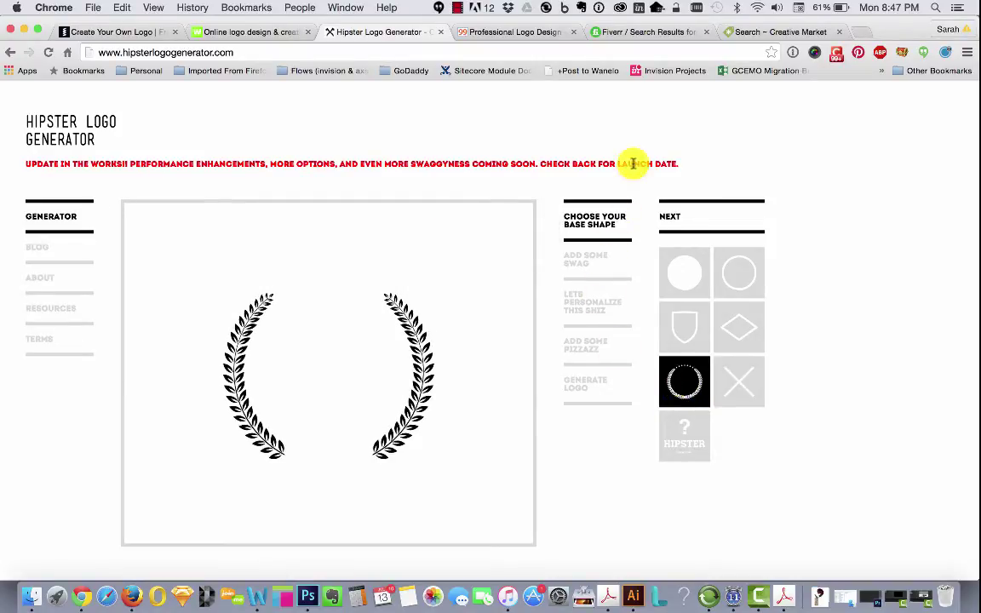
click(675, 219)
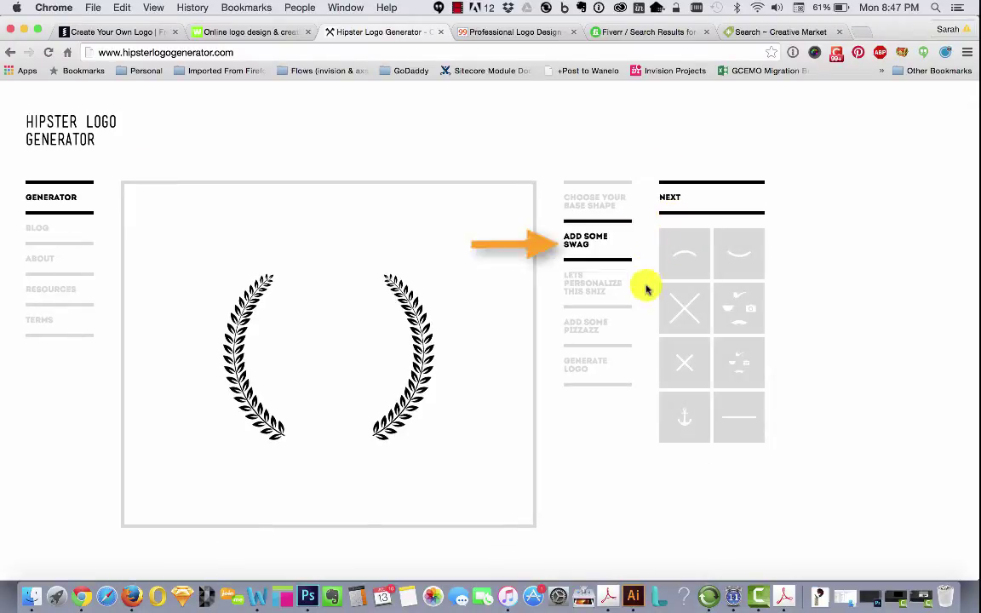
Step: Compare the anchor and star swag, then finish the wreath's bottom with an arrow-leaves curve
click(687, 422)
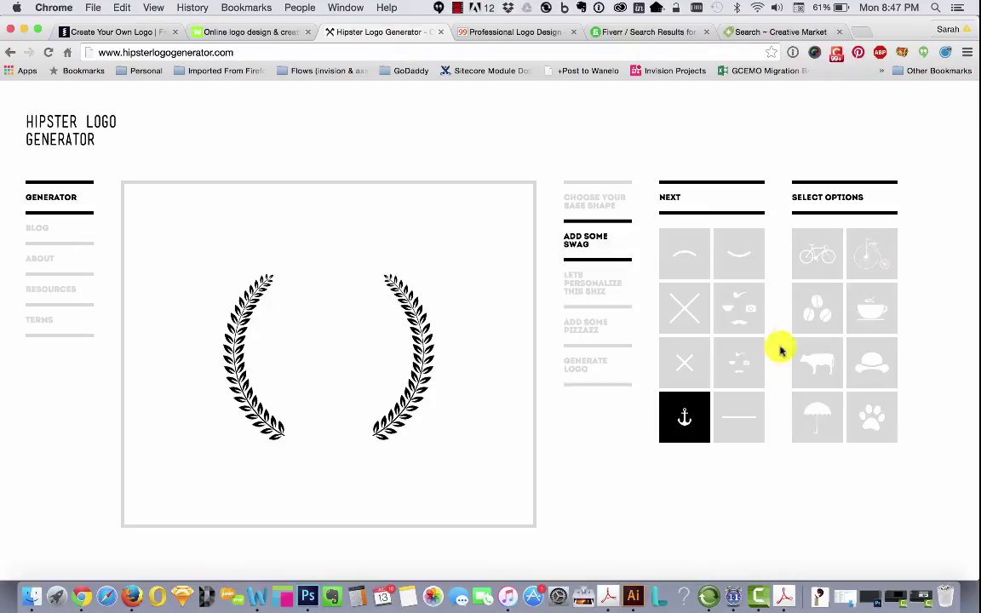
click(745, 371)
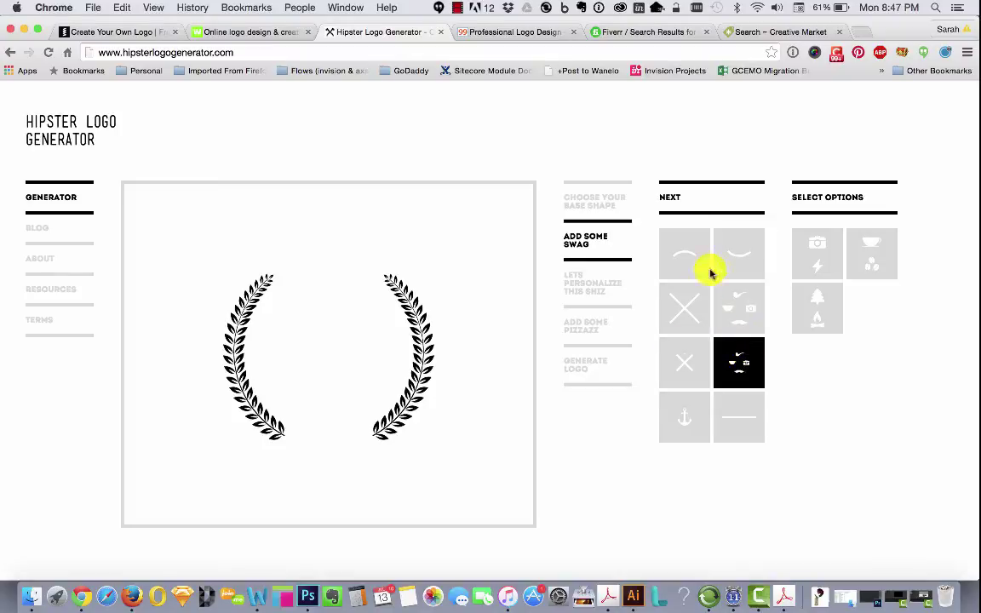
click(738, 270)
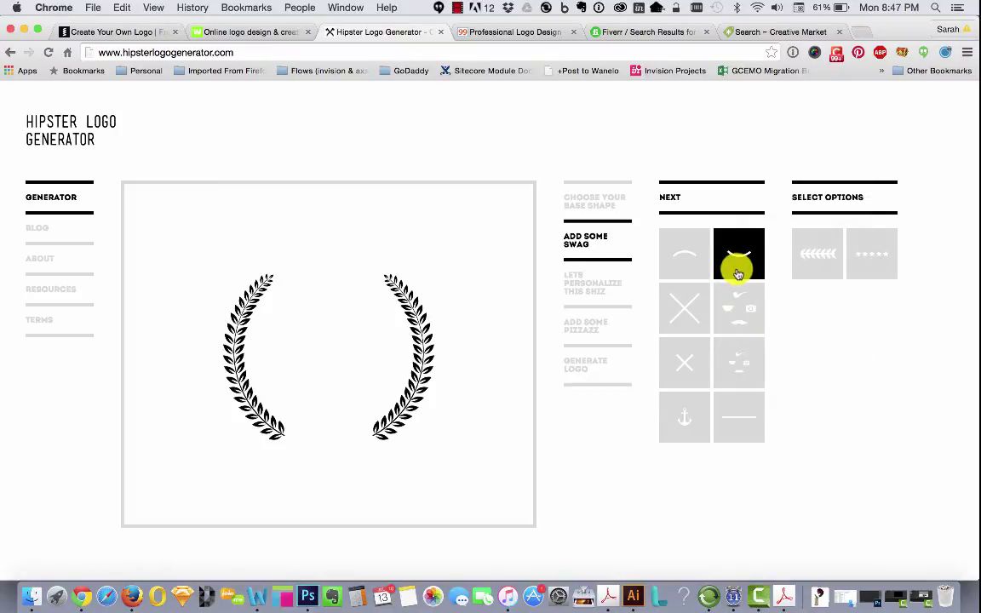
click(872, 255)
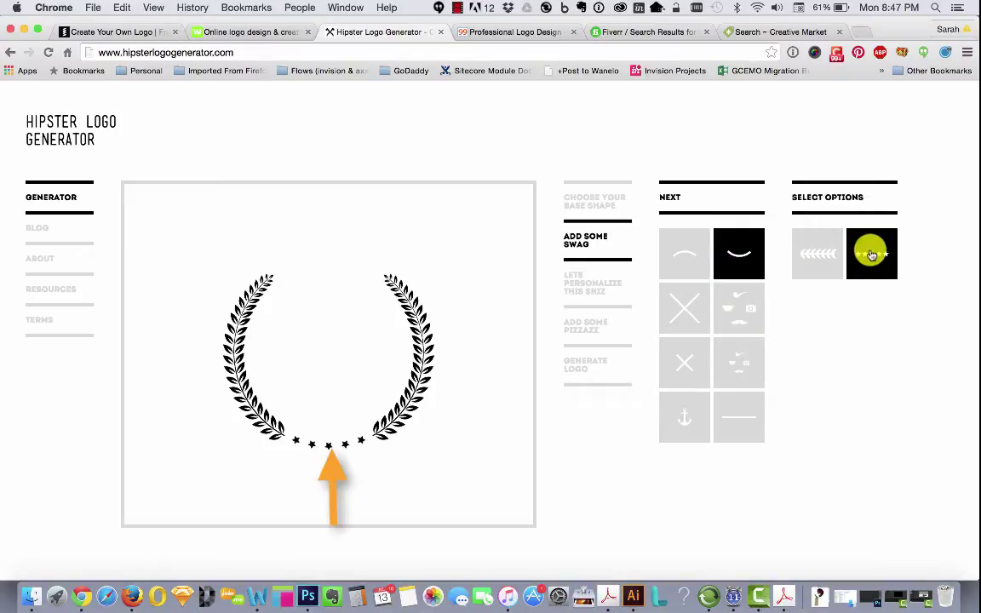
click(817, 256)
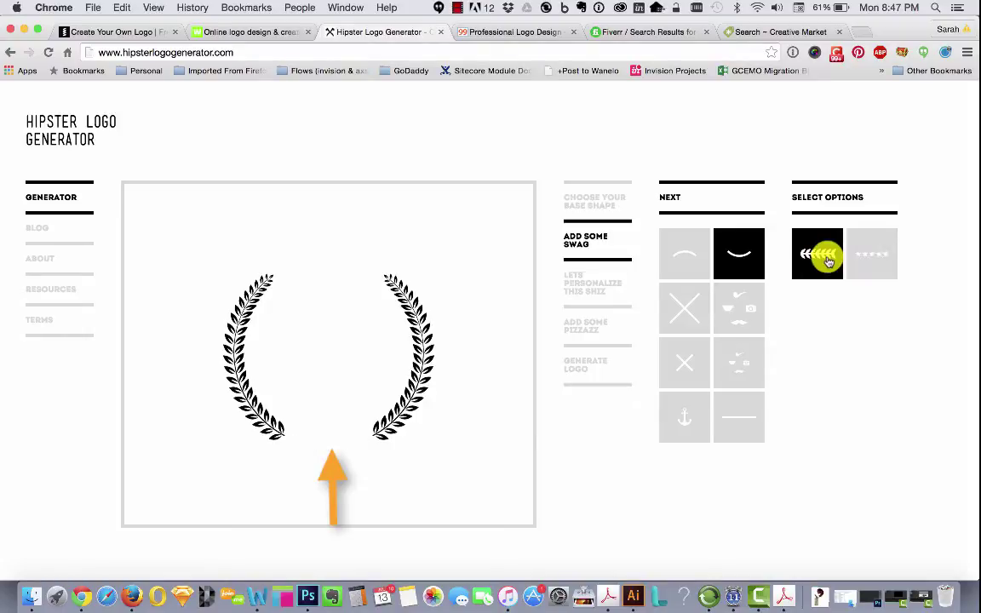
click(671, 197)
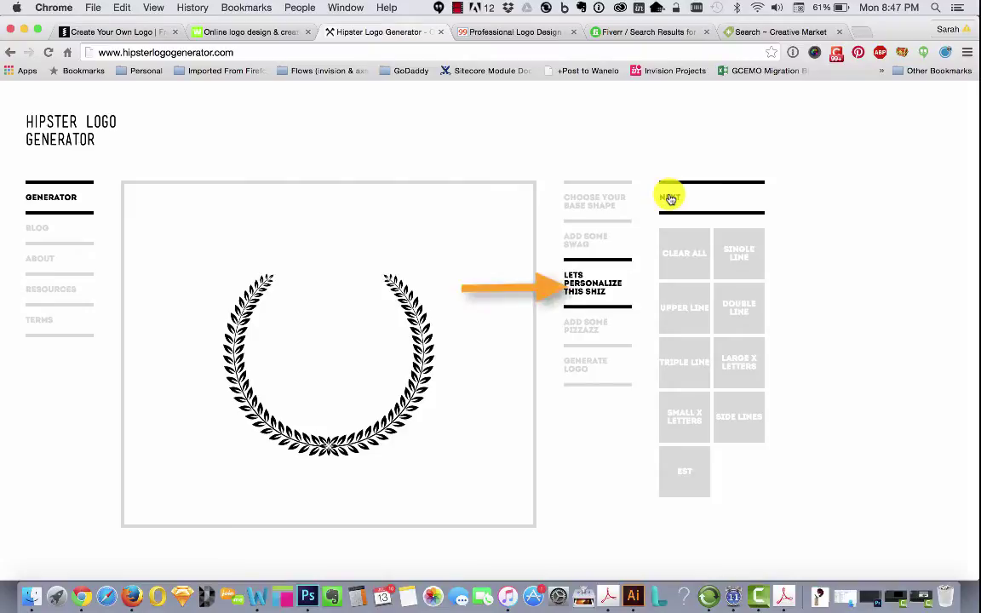
Step: Use the Triple Line layout with the lines Sarah, Design and Vinyl
click(685, 368)
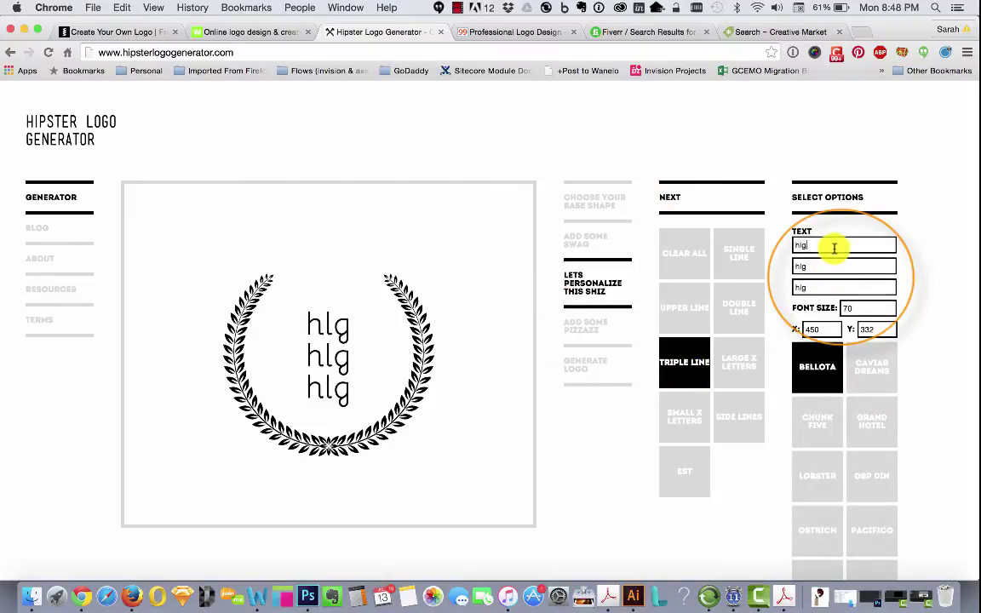
text(Sarah)
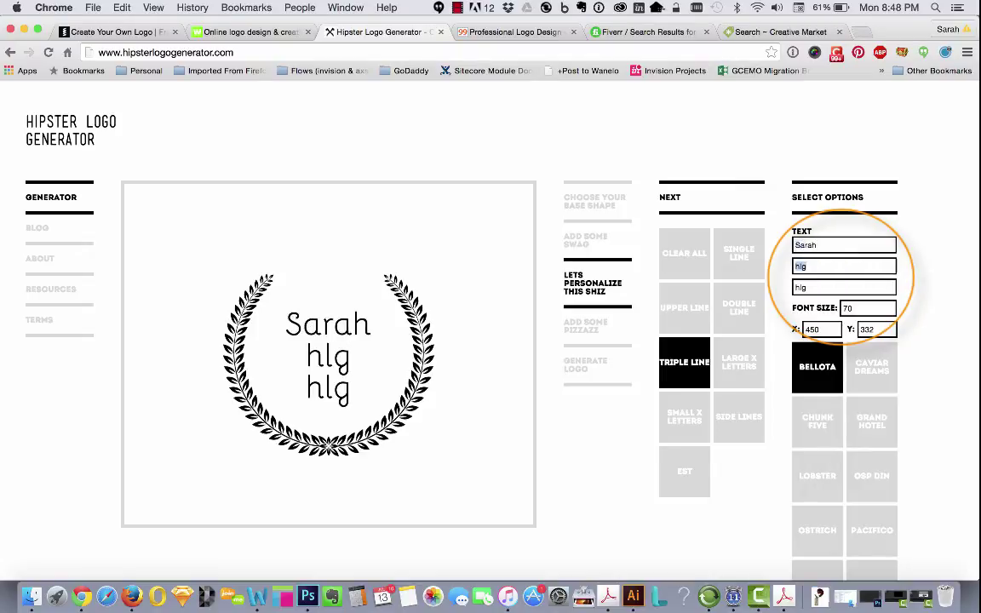
key(Tab)
text(Desi)
key(BackSpace)
text(sign)
key(Tab)
text(Vinyl)
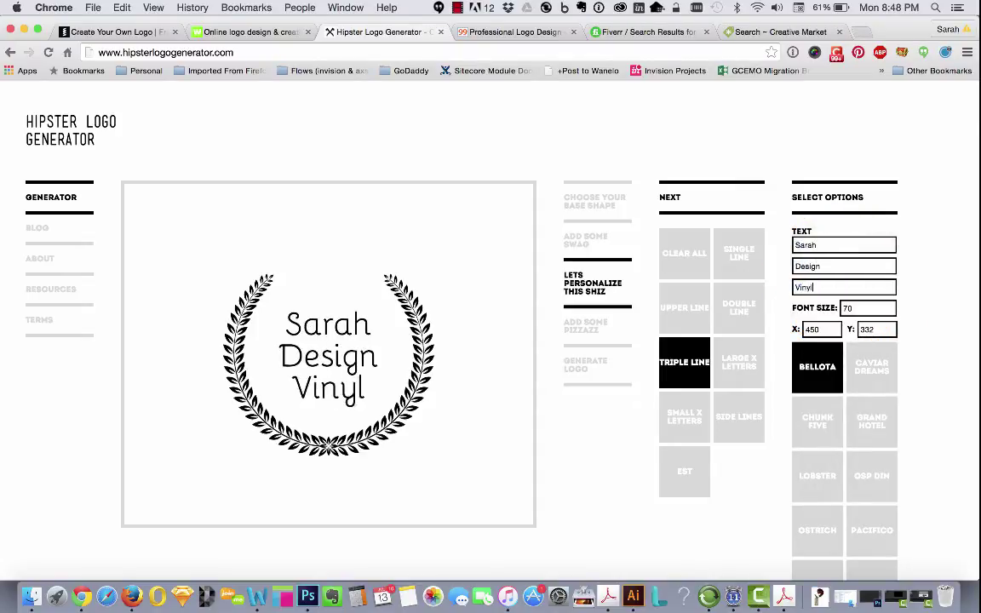
Step: After trying Caviar Dreams, Chunk Five and Grand Hotel, set the text in Lobster and continue
click(871, 365)
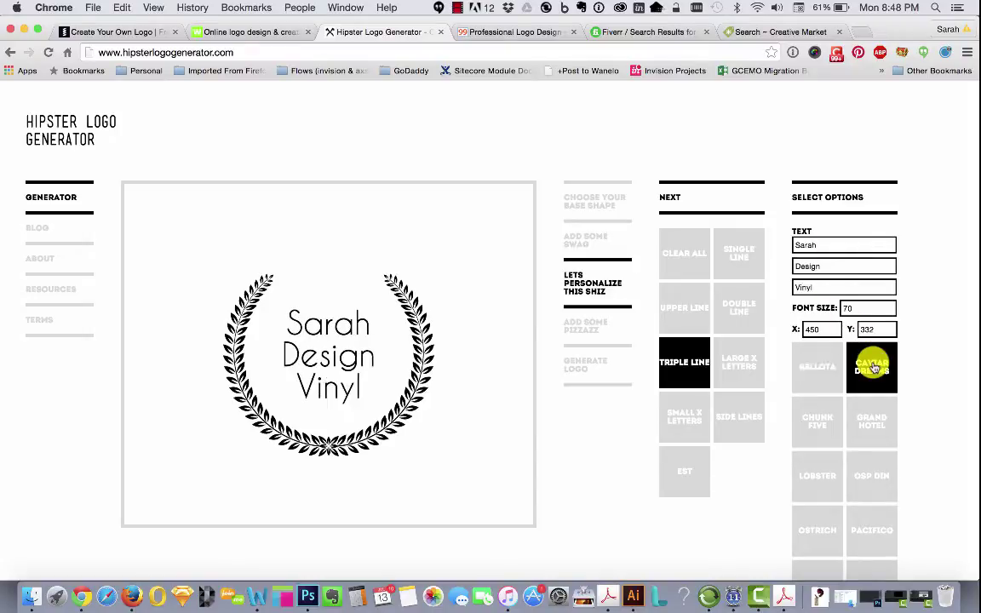
click(822, 424)
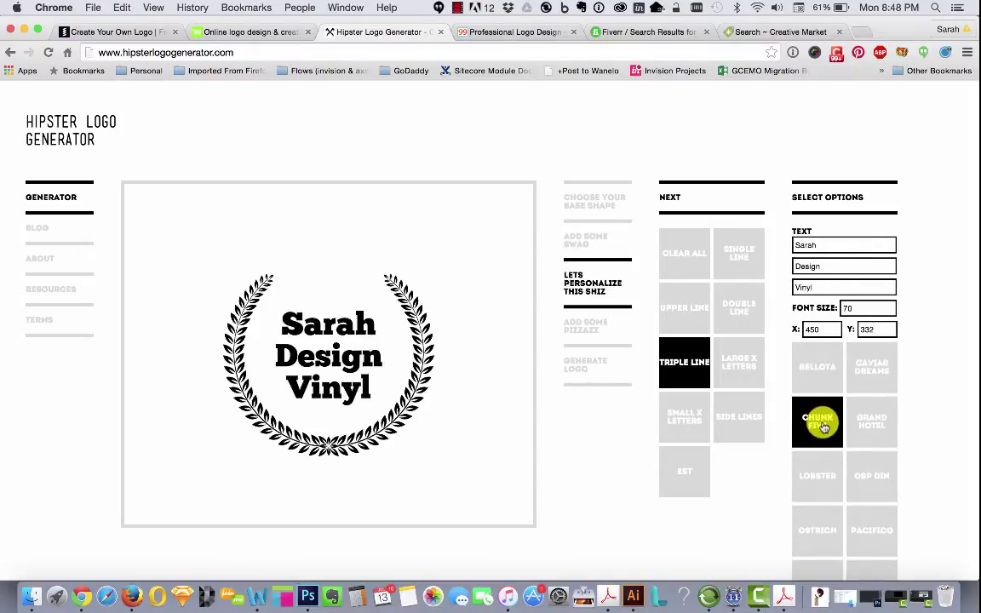
click(856, 428)
click(820, 474)
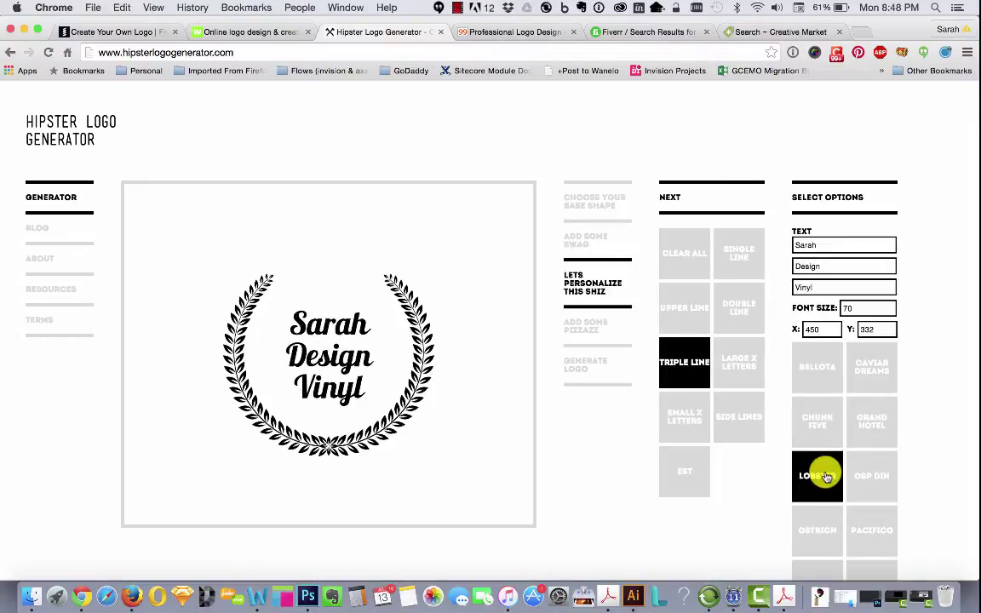
click(667, 203)
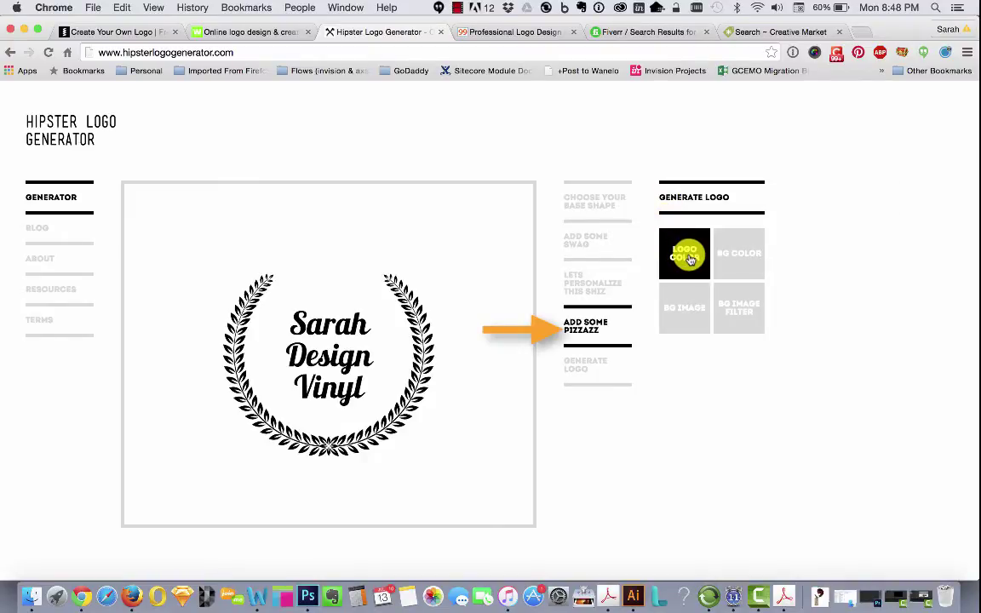
Step: Recolour the laurel wreath, including its bottom leaves, in teal
click(688, 255)
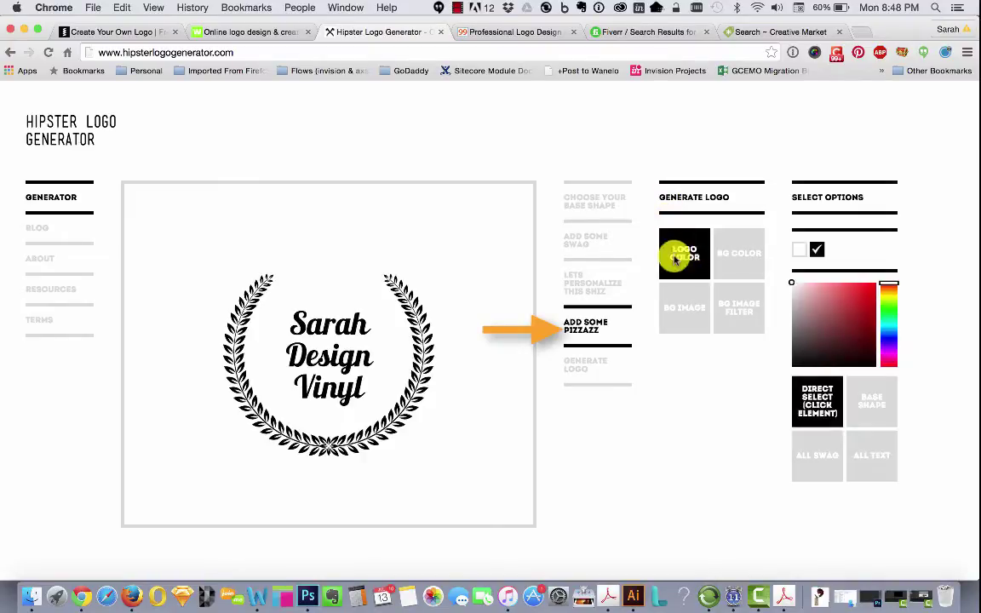
click(341, 349)
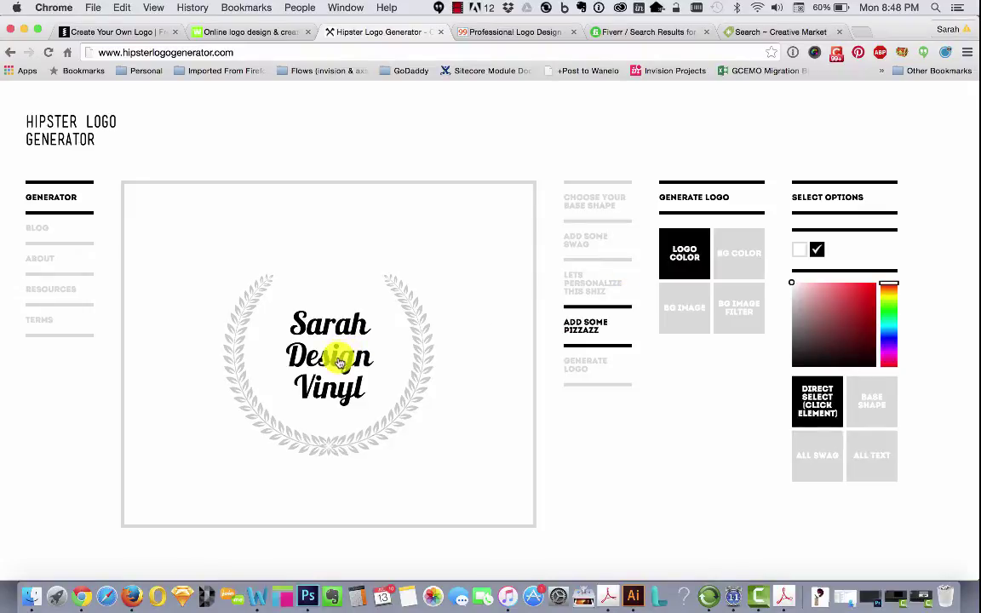
click(893, 329)
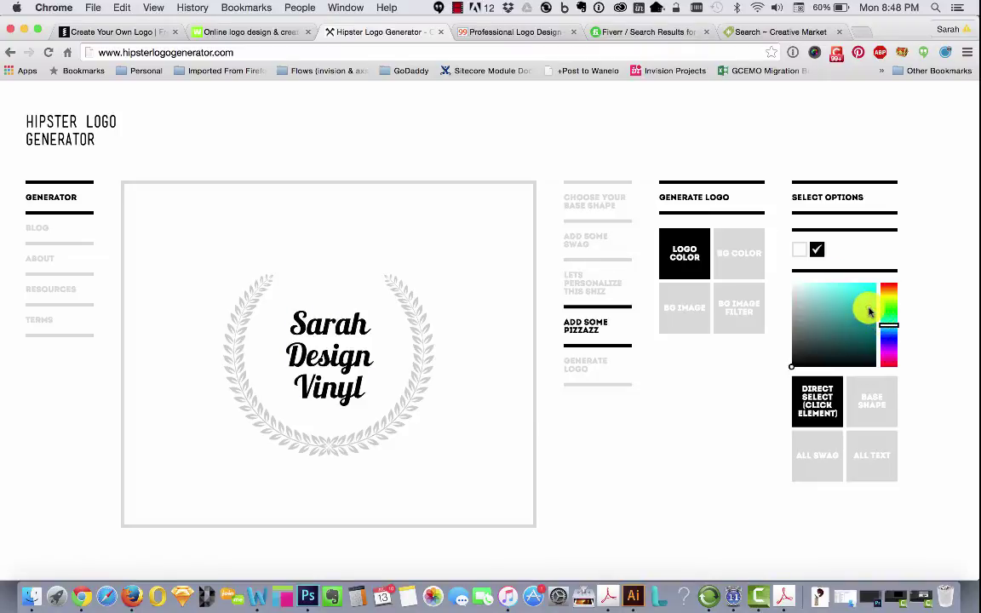
click(870, 311)
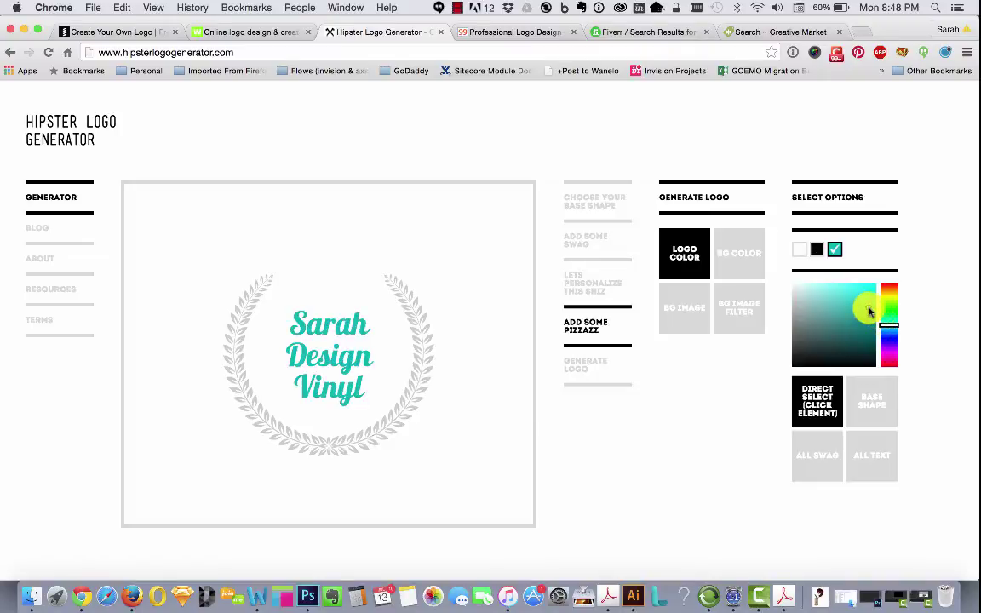
click(423, 374)
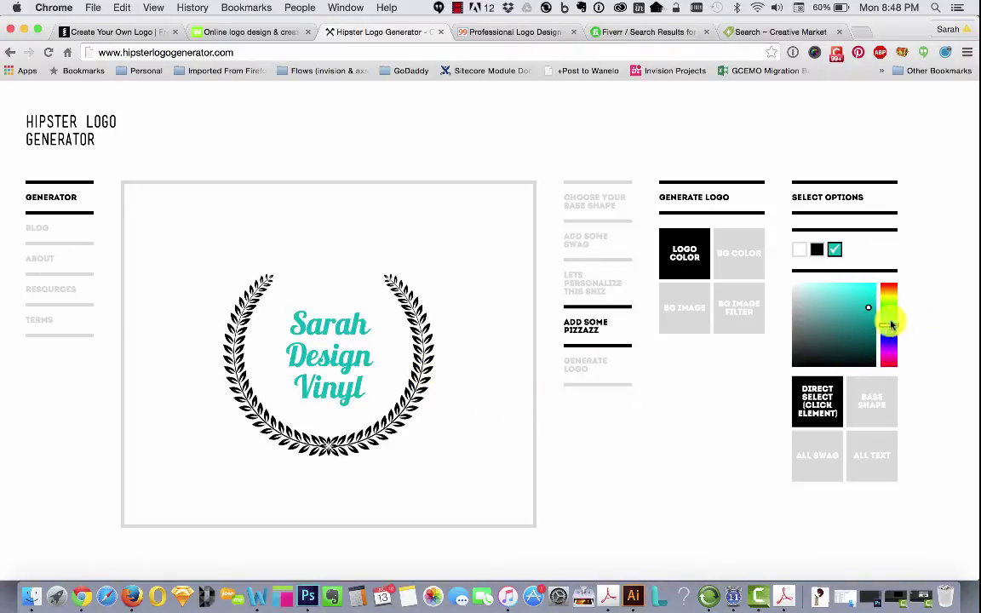
click(871, 326)
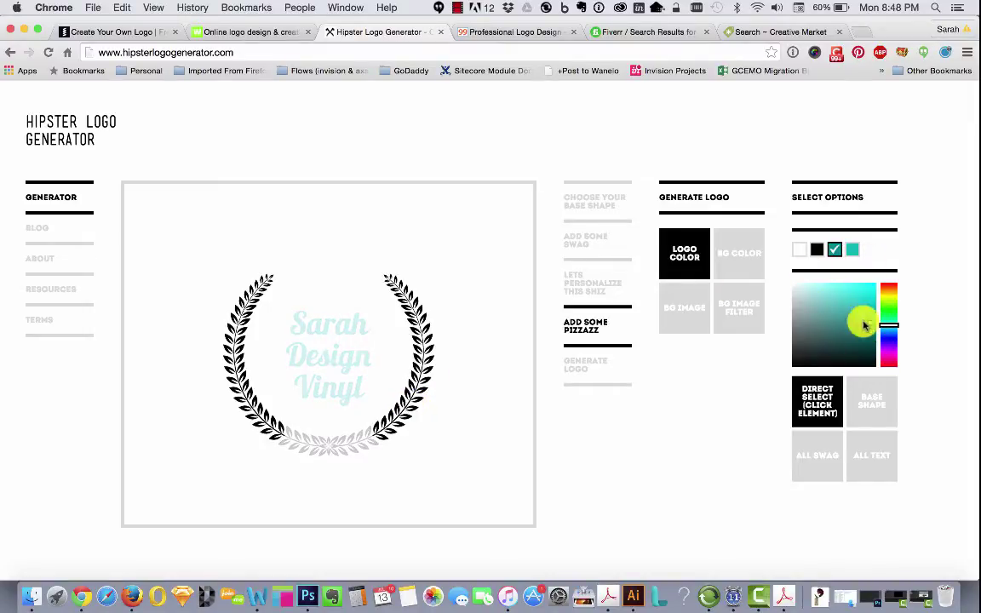
click(871, 326)
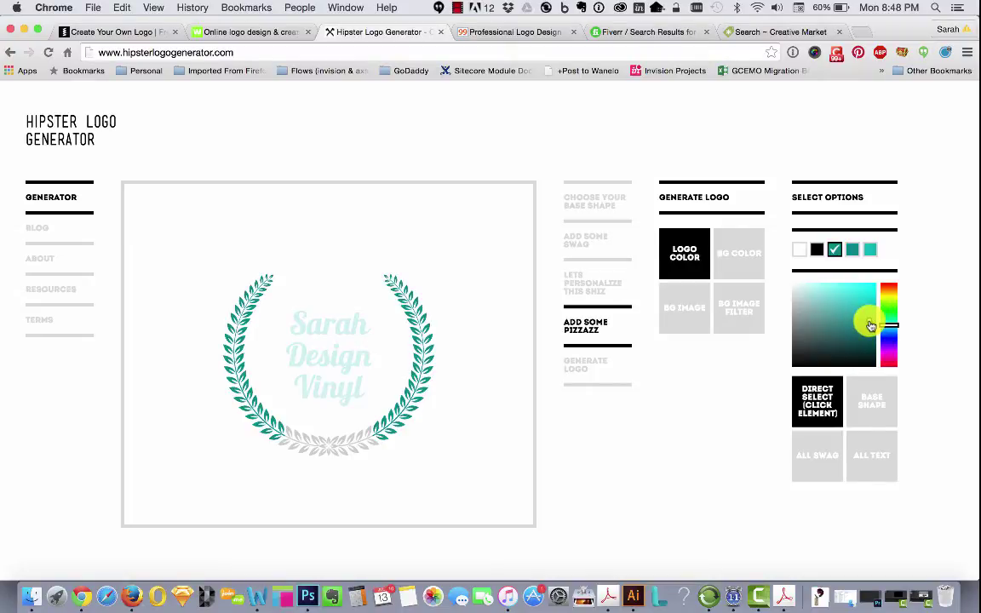
click(852, 250)
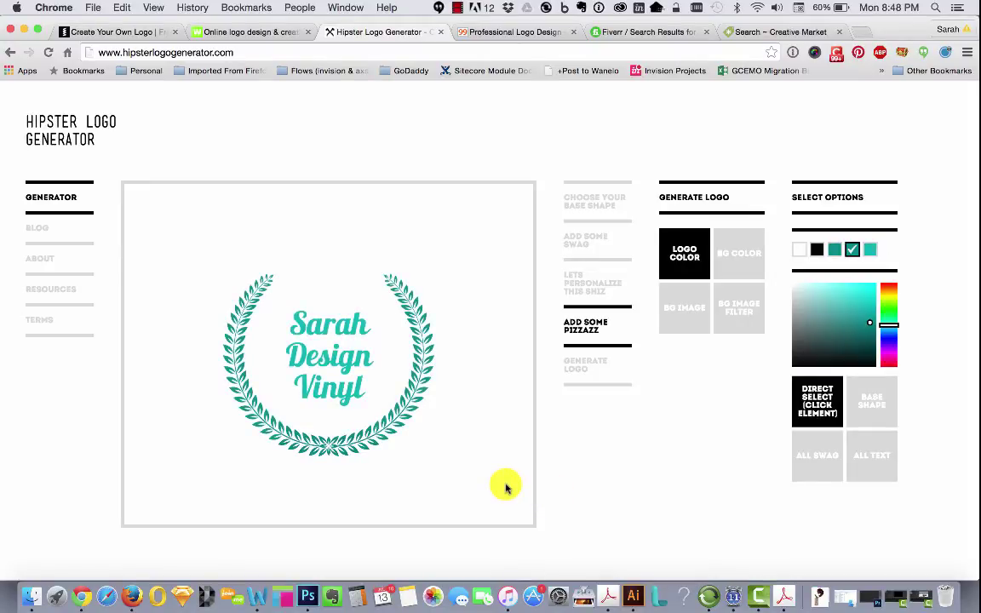
Step: Set the Sarah Design Vinyl lettering back to black and view the whole logo
click(338, 362)
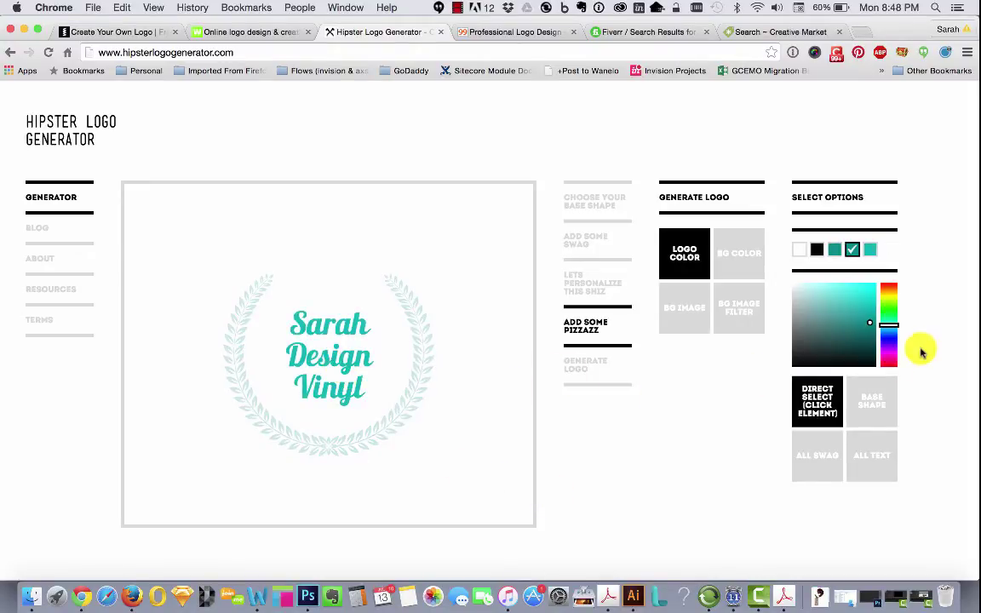
click(816, 249)
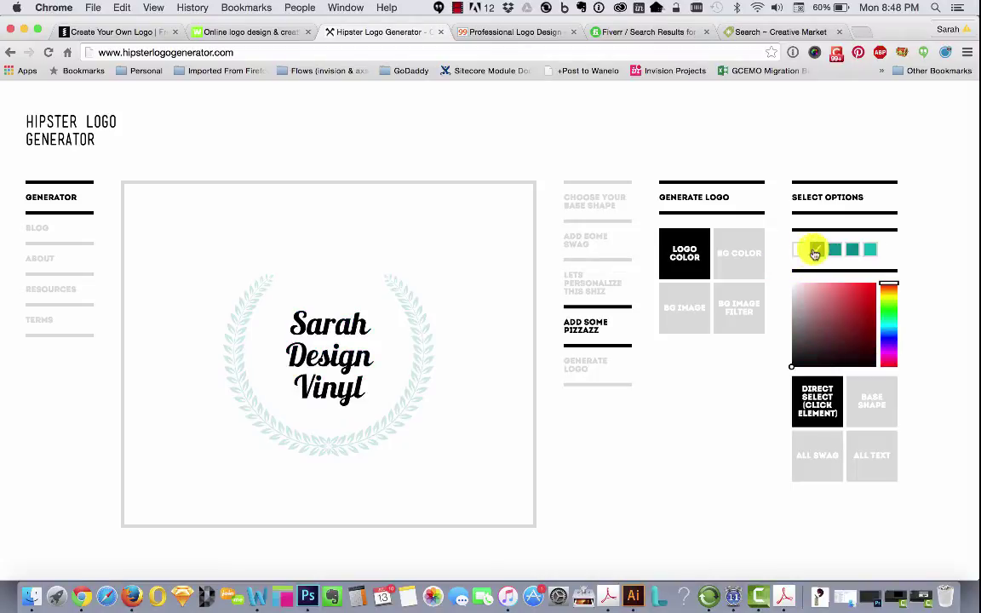
click(438, 447)
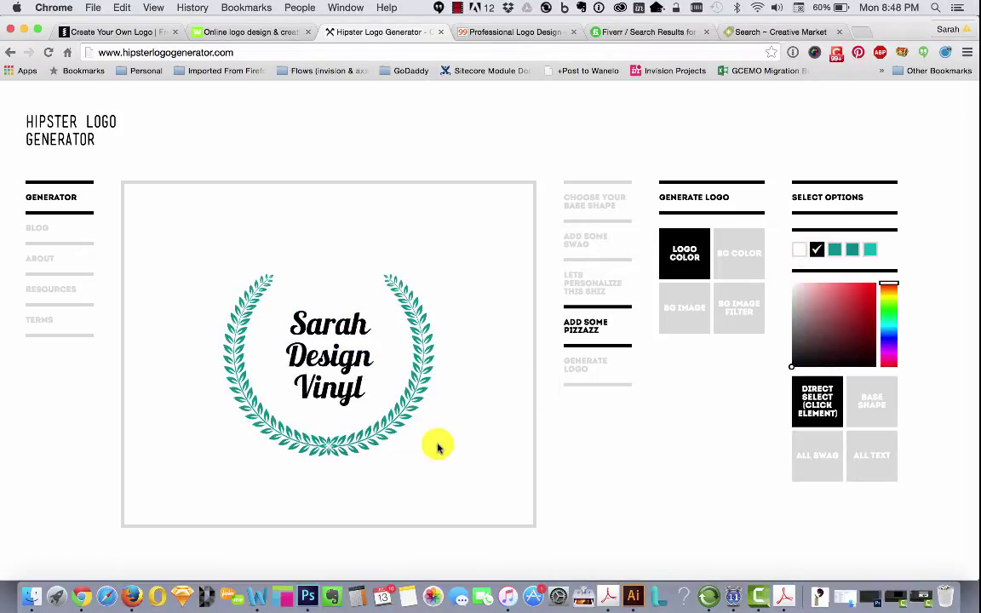
Step: Generate the finished teal wreath logo to get its download links
click(694, 198)
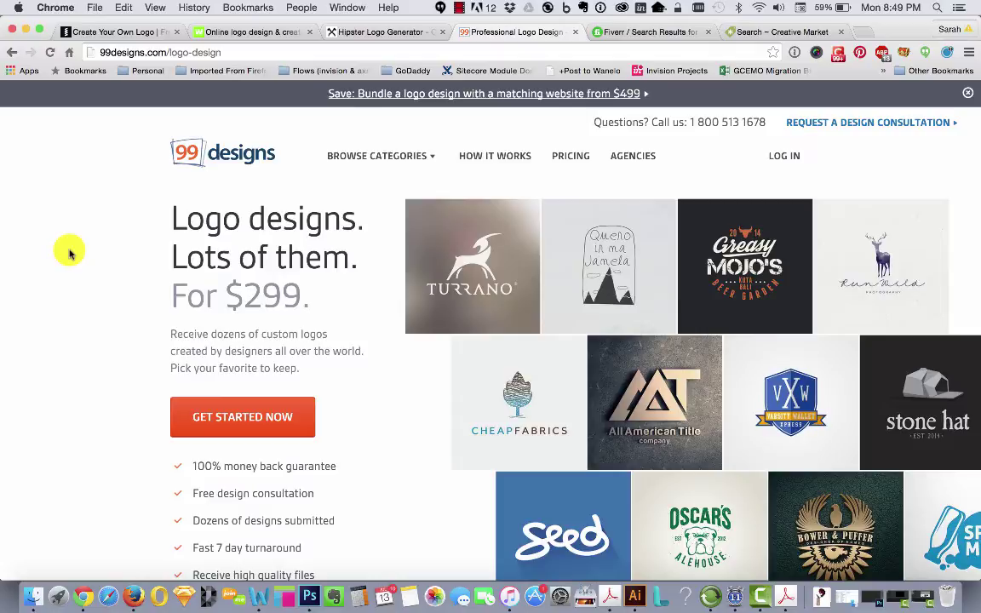
Step: Scroll the 99designs $299 logo page through its How it works and customer examples
scroll(70, 253, down, 5)
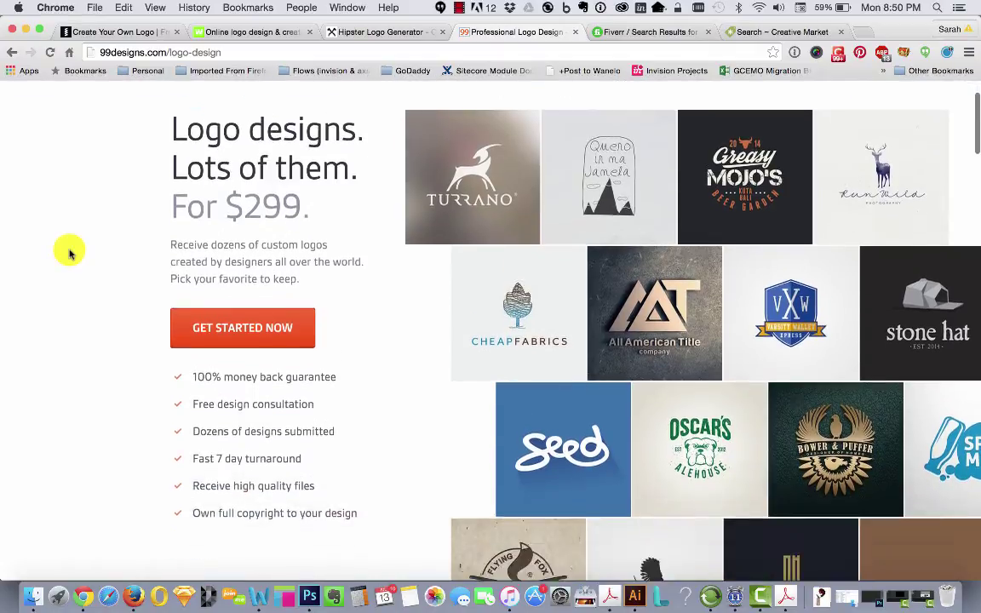
scroll(70, 253, down, 6)
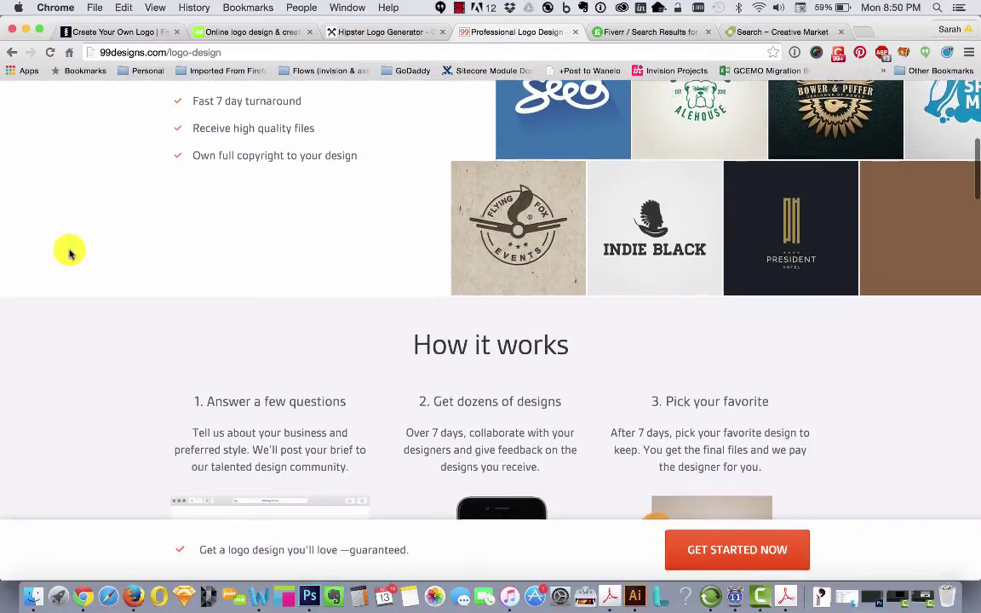
scroll(70, 253, down, 4)
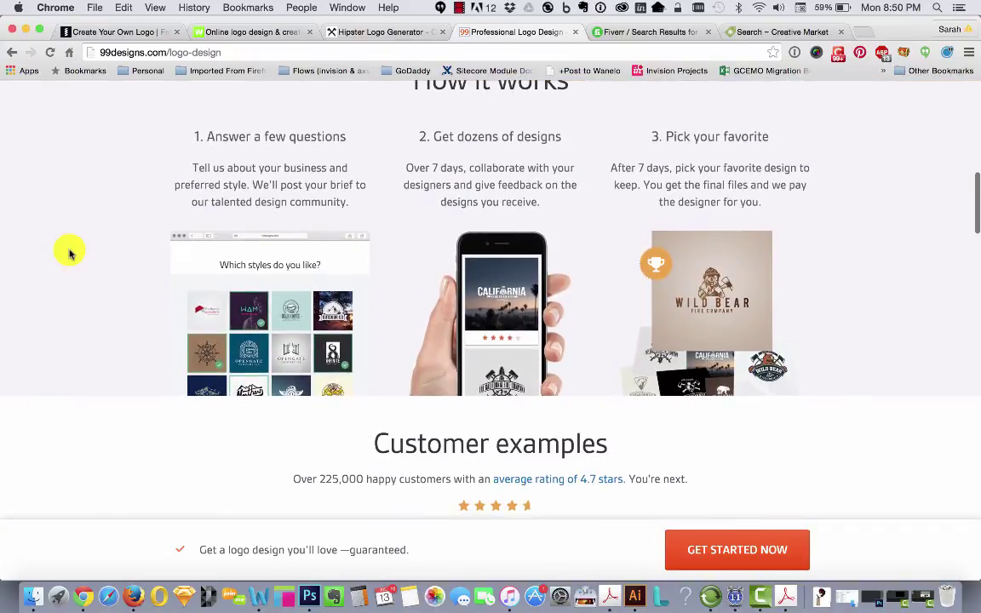
scroll(70, 253, down, 6)
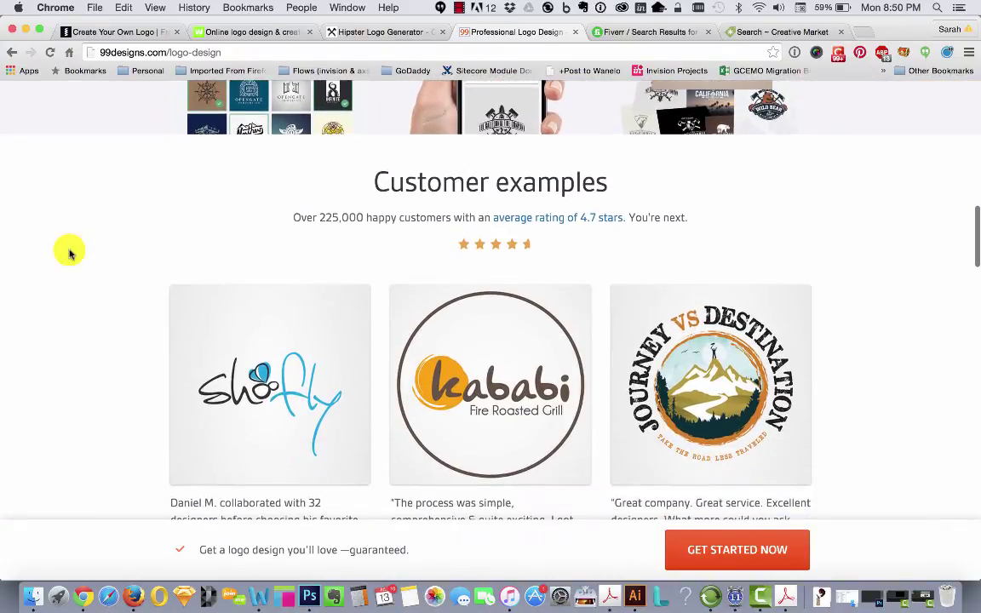
scroll(69, 253, down, 3)
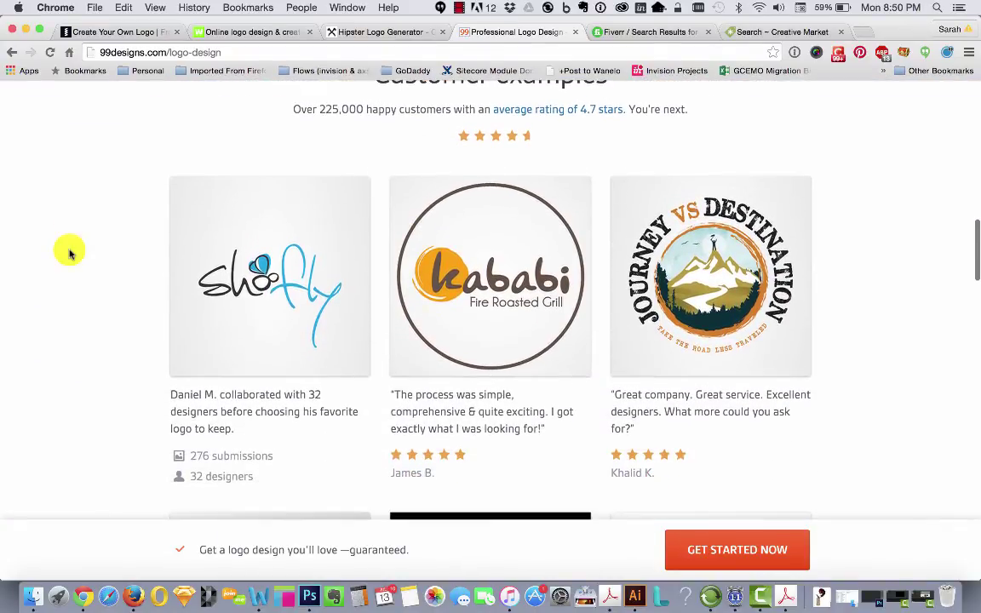
scroll(70, 253, down, 3)
scroll(69, 250, up, 1)
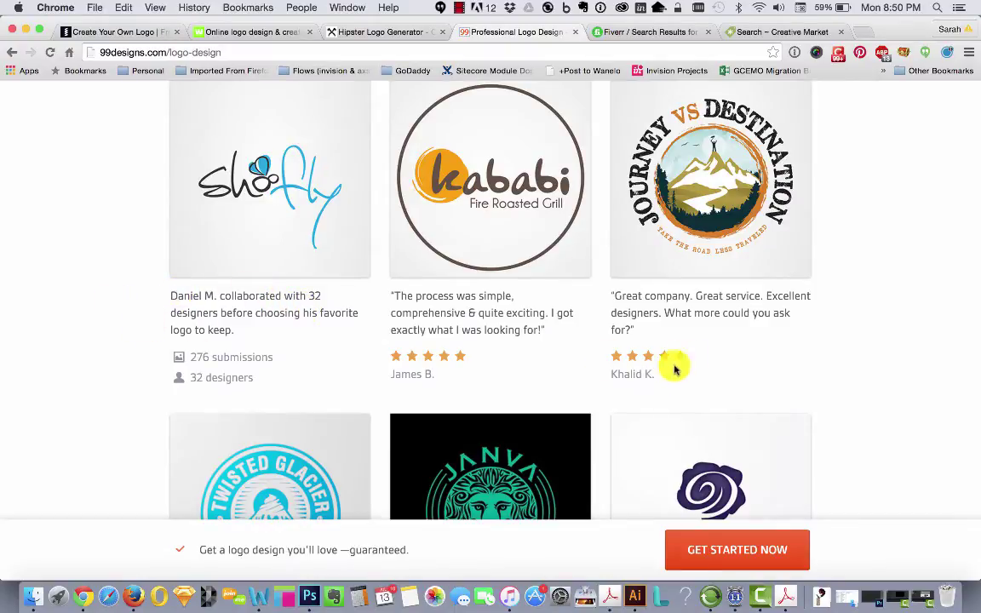
scroll(877, 343, up, 5)
scroll(877, 340, up, 2)
Step: Browse Fiverr's 'logo design' results, including $5 retro and vintage logo gigs
click(631, 31)
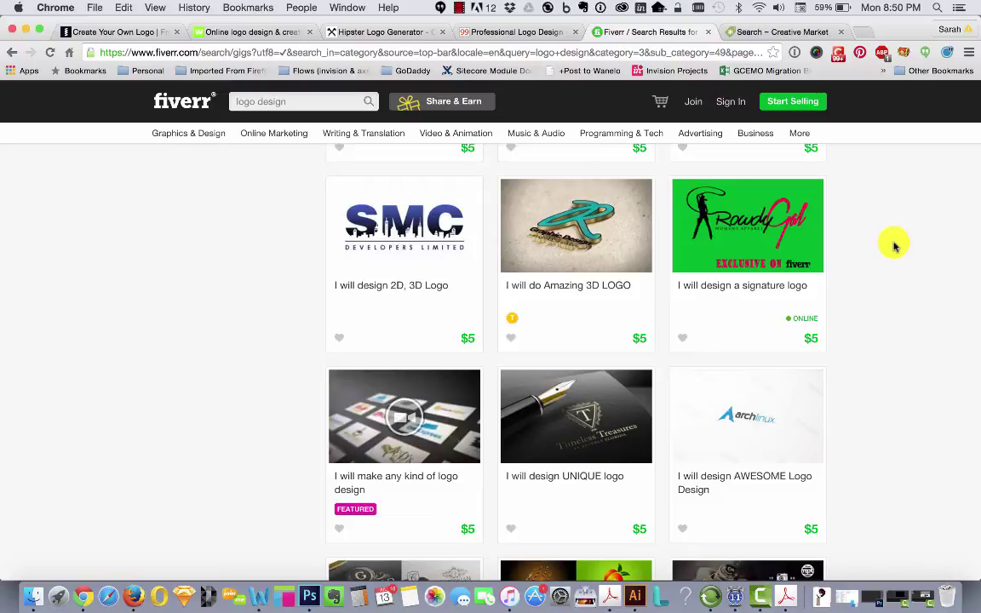
scroll(895, 246, up, 10)
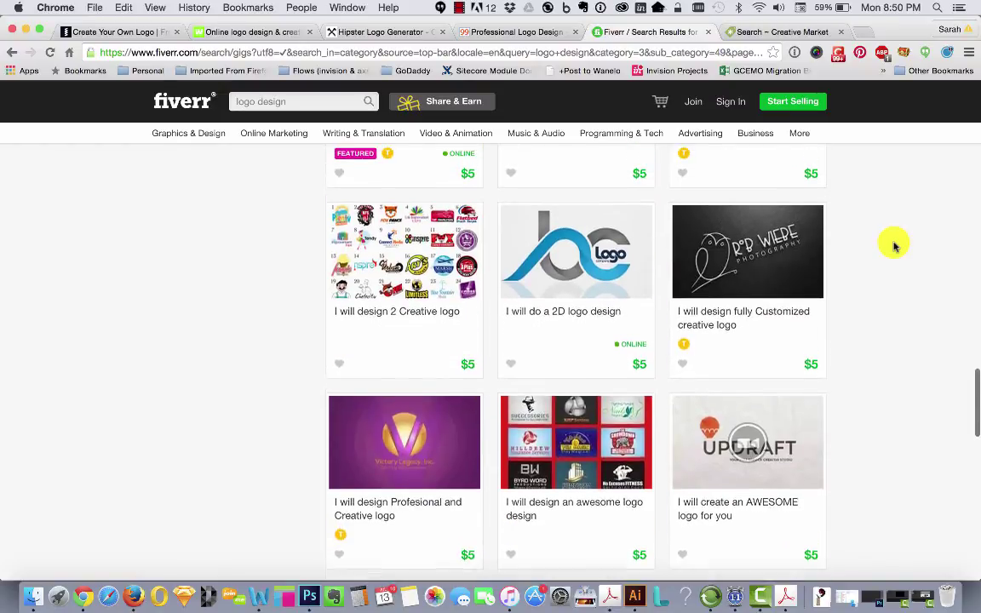
scroll(895, 246, up, 5)
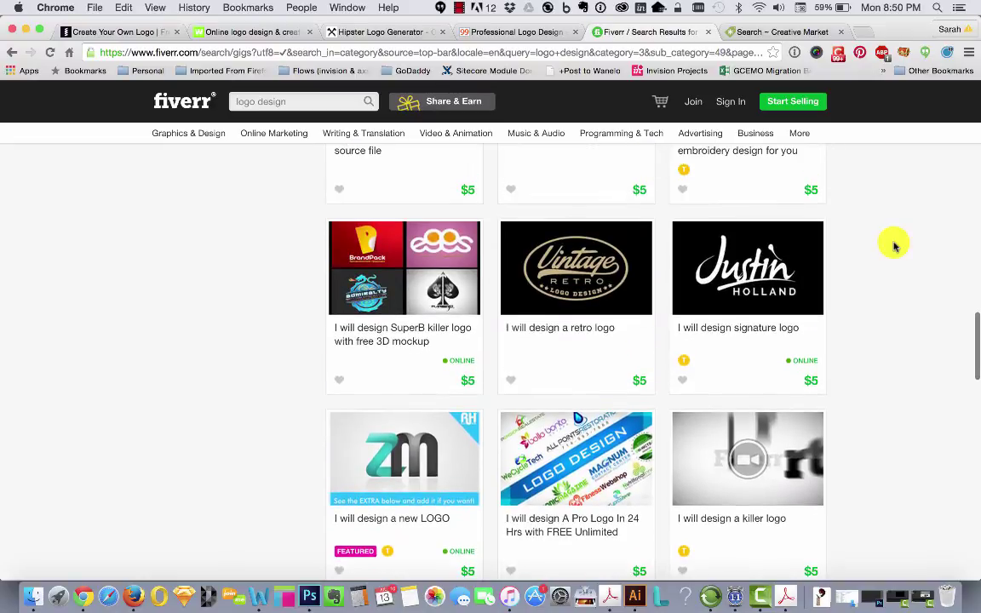
scroll(894, 246, up, 4)
scroll(894, 247, up, 1)
scroll(894, 246, up, 5)
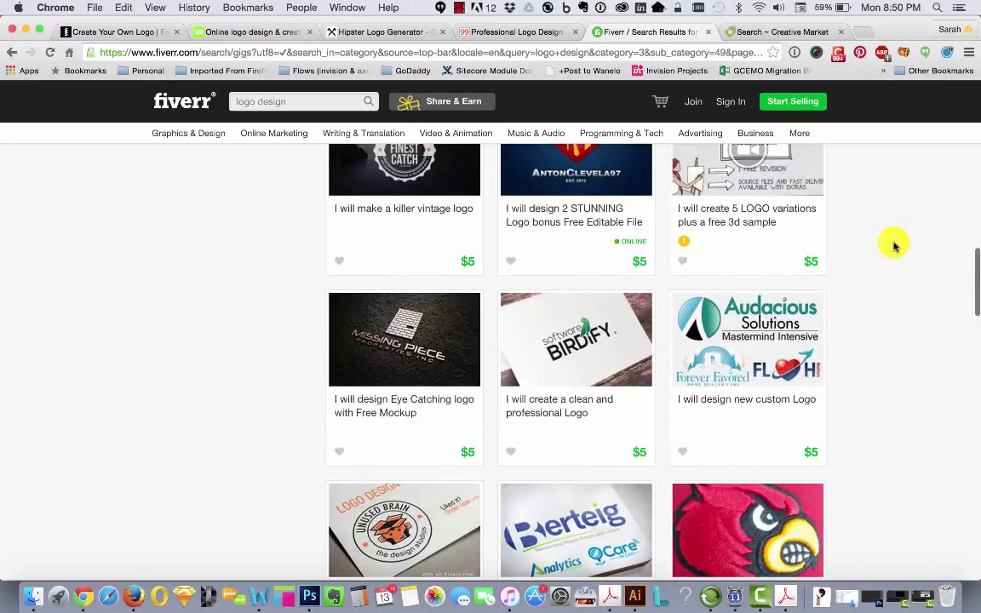
scroll(894, 246, up, 10)
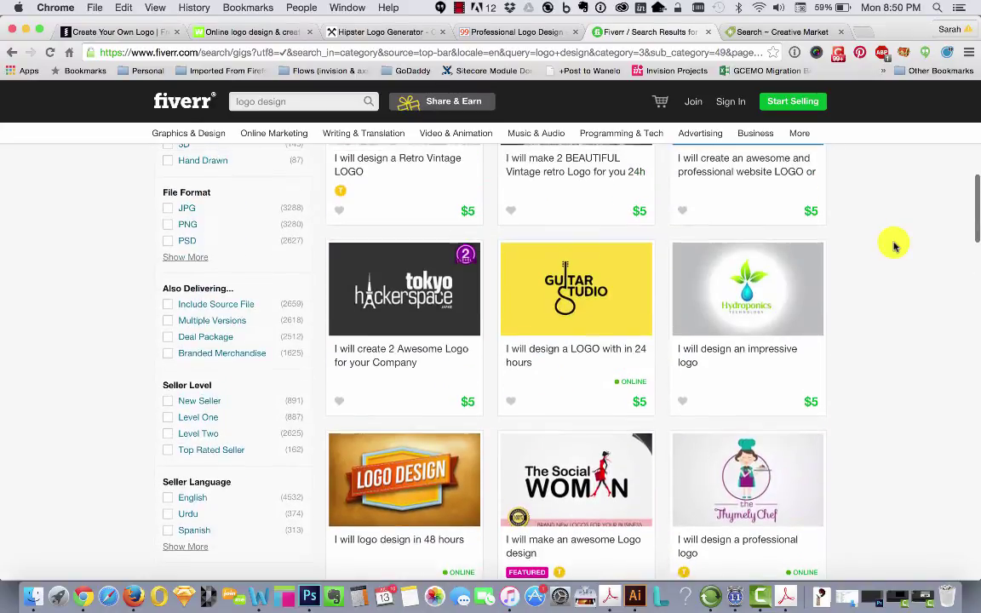
scroll(892, 253, up, 3)
scroll(893, 253, up, 5)
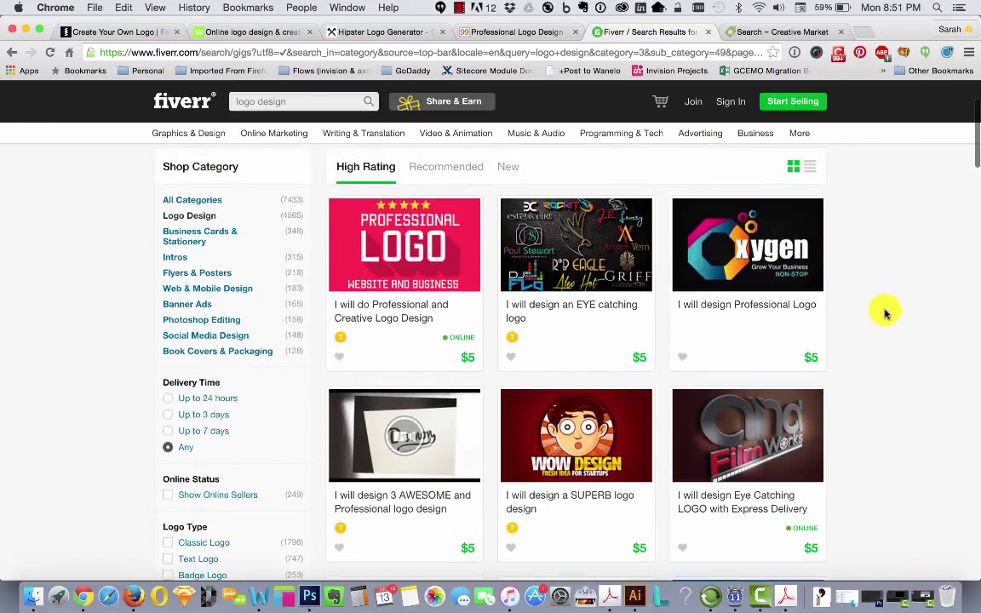
scroll(885, 311, up, 3)
scroll(886, 311, down, 5)
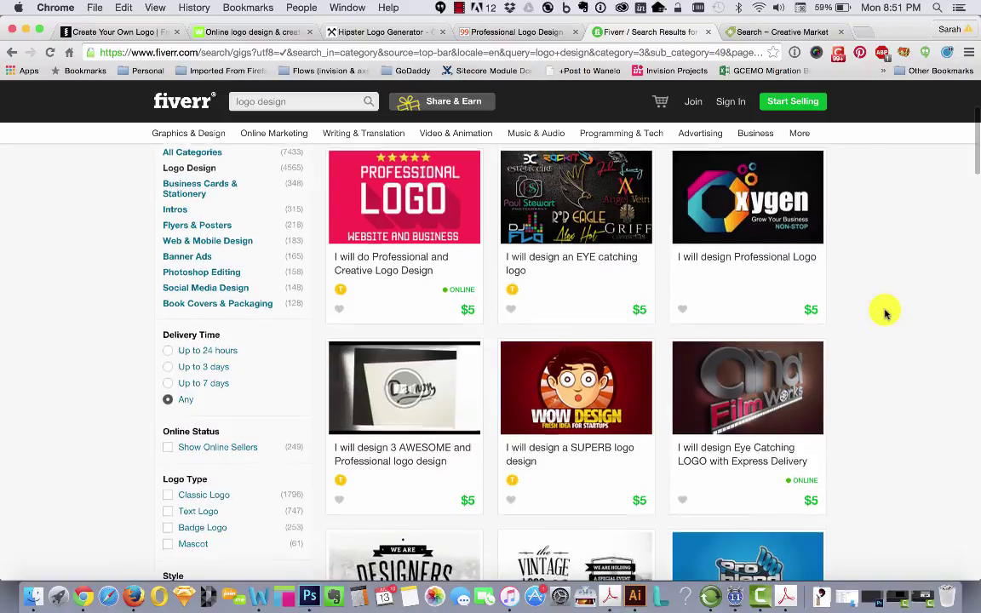
scroll(885, 313, down, 1)
scroll(885, 314, down, 3)
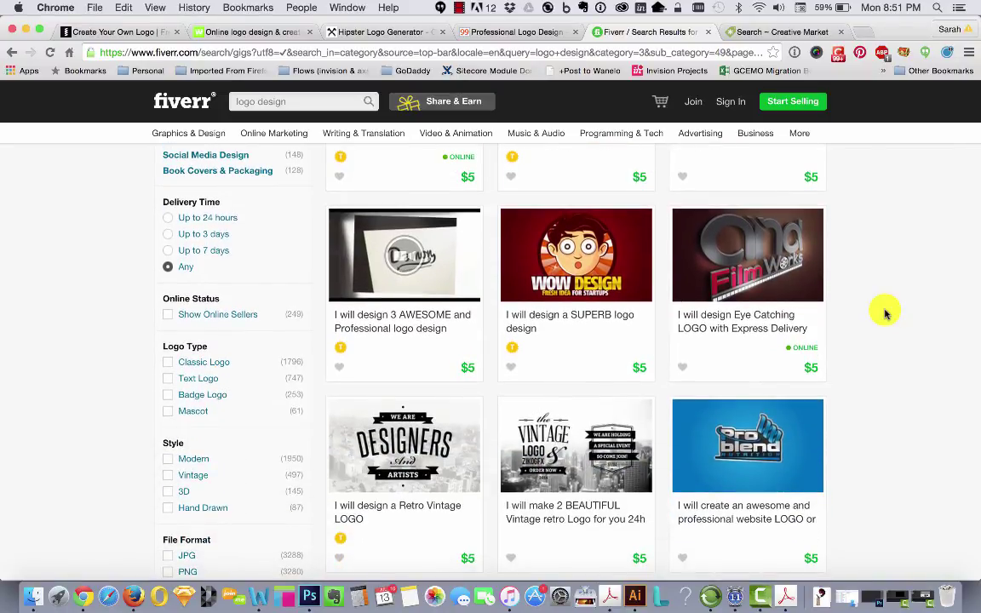
scroll(885, 313, down, 3)
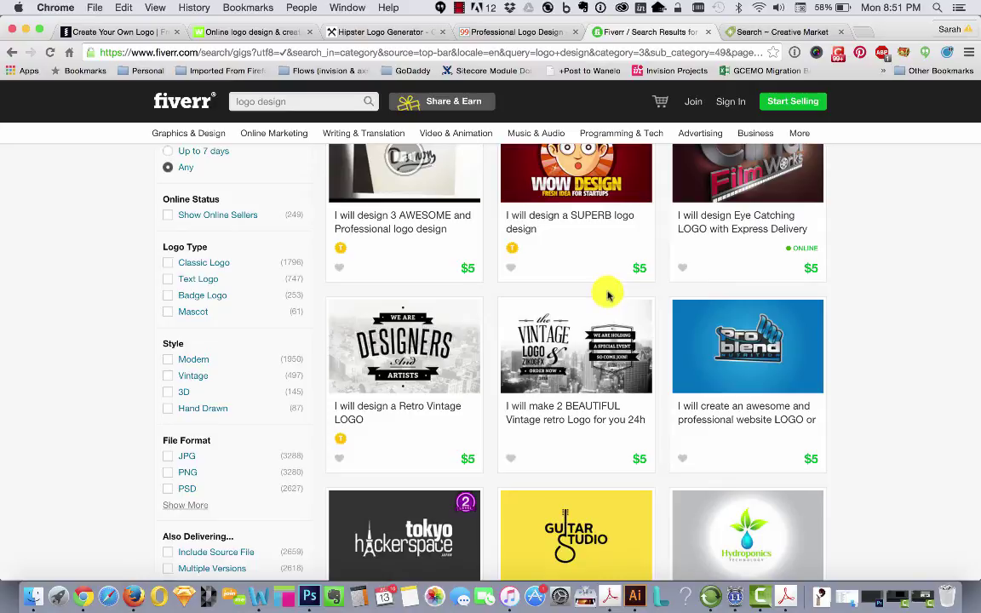
Step: Scan Creative Market's logo design results and open '25 Logo Designs For Photographers'
click(775, 32)
scroll(876, 298, up, 2)
scroll(875, 298, up, 10)
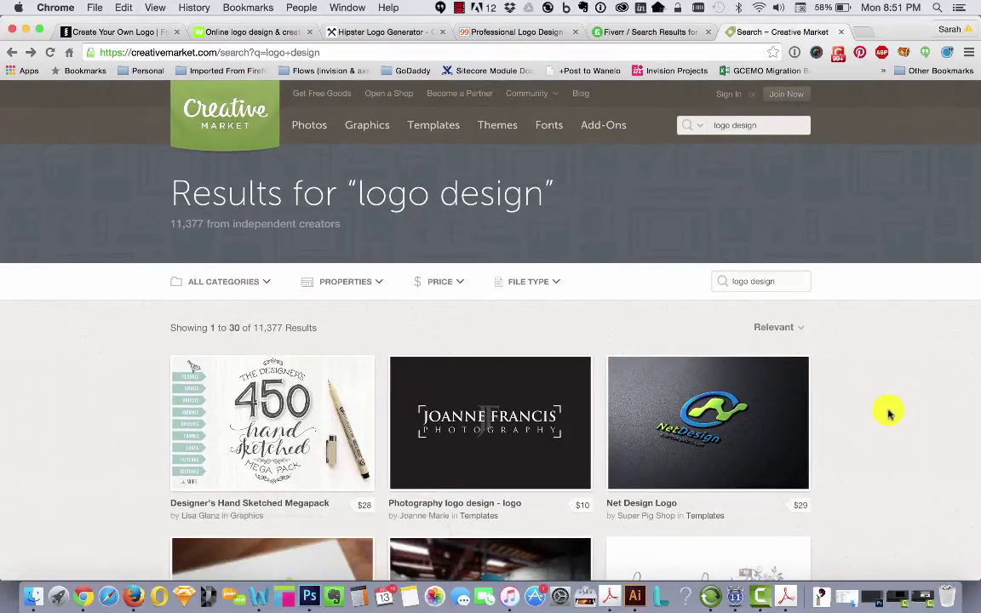
scroll(888, 413, down, 5)
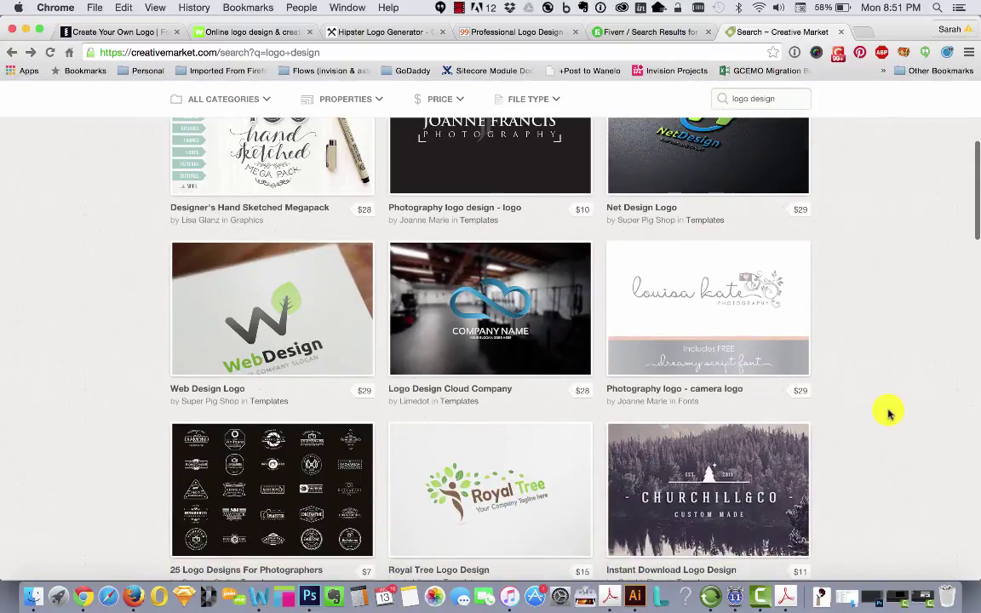
scroll(888, 413, down, 3)
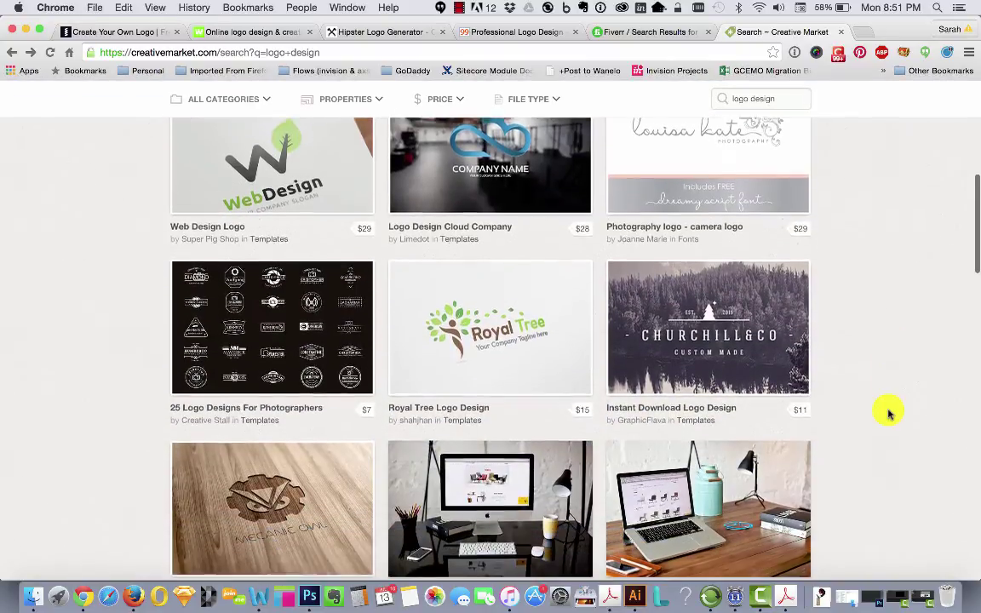
scroll(889, 413, down, 2)
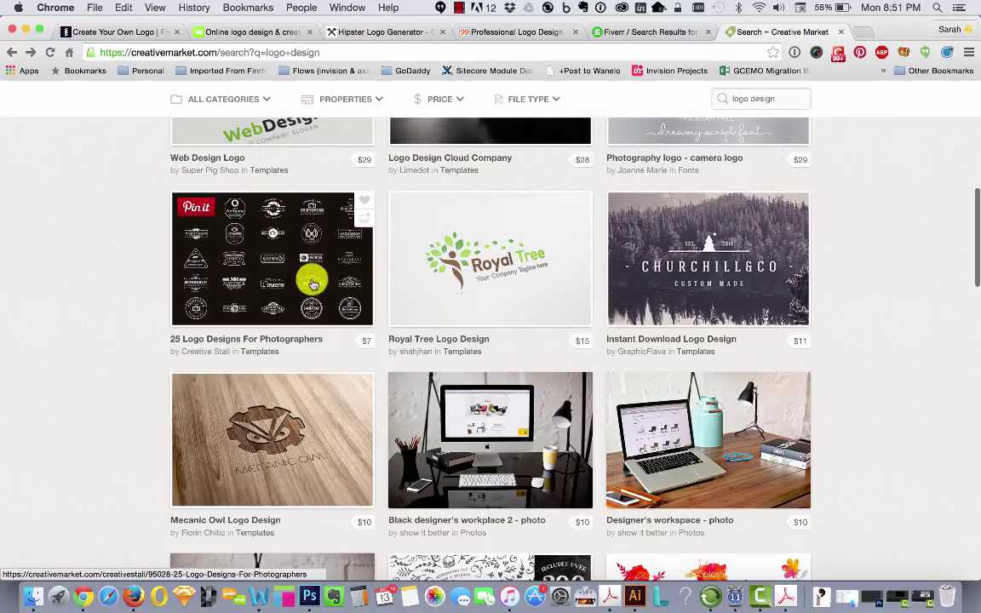
click(264, 286)
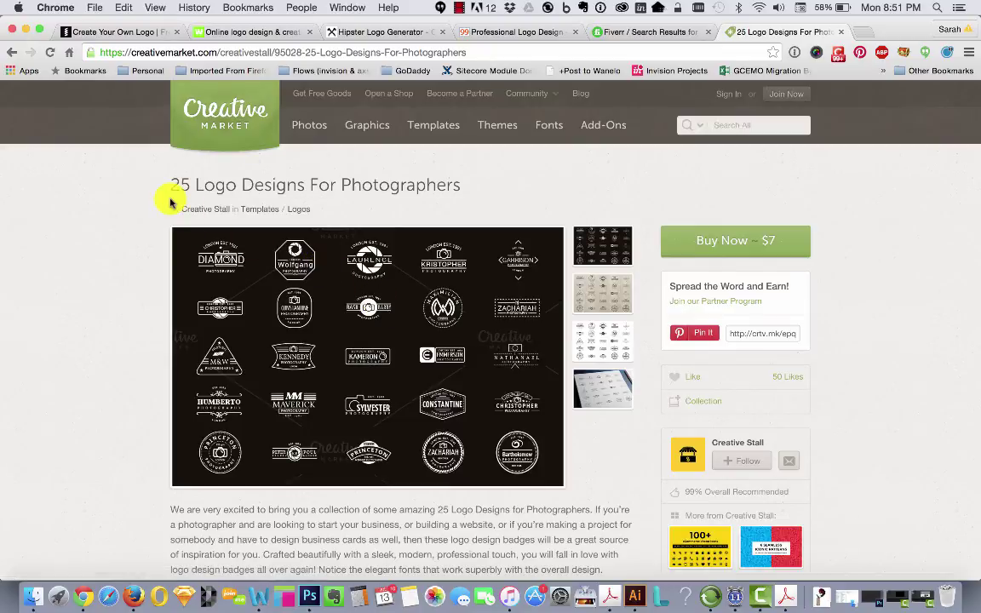
Step: Return to Creative Market's 11,377 'logo design' results and scroll through them
click(12, 51)
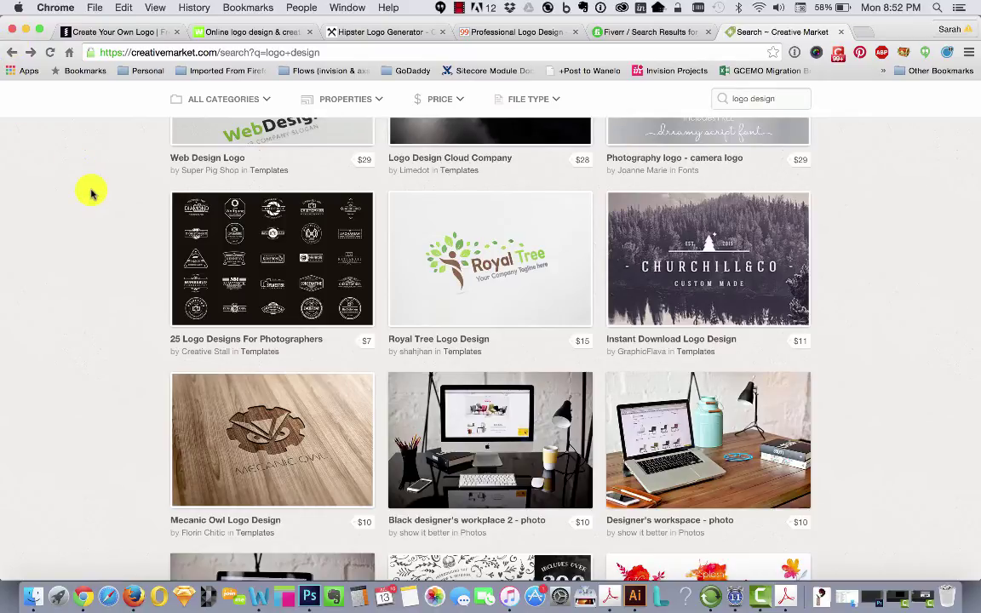
scroll(886, 356, down, 3)
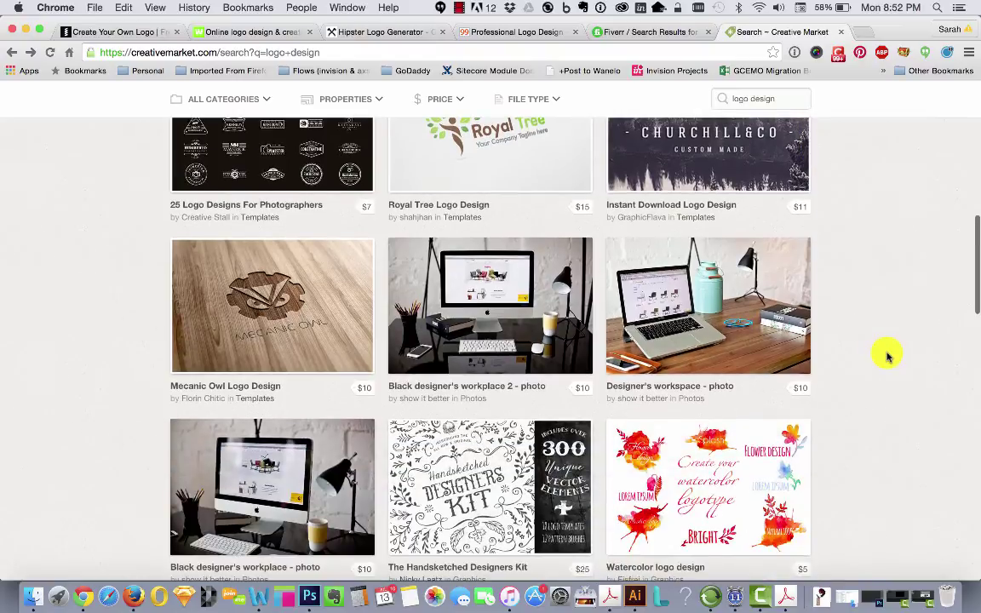
scroll(886, 356, up, 10)
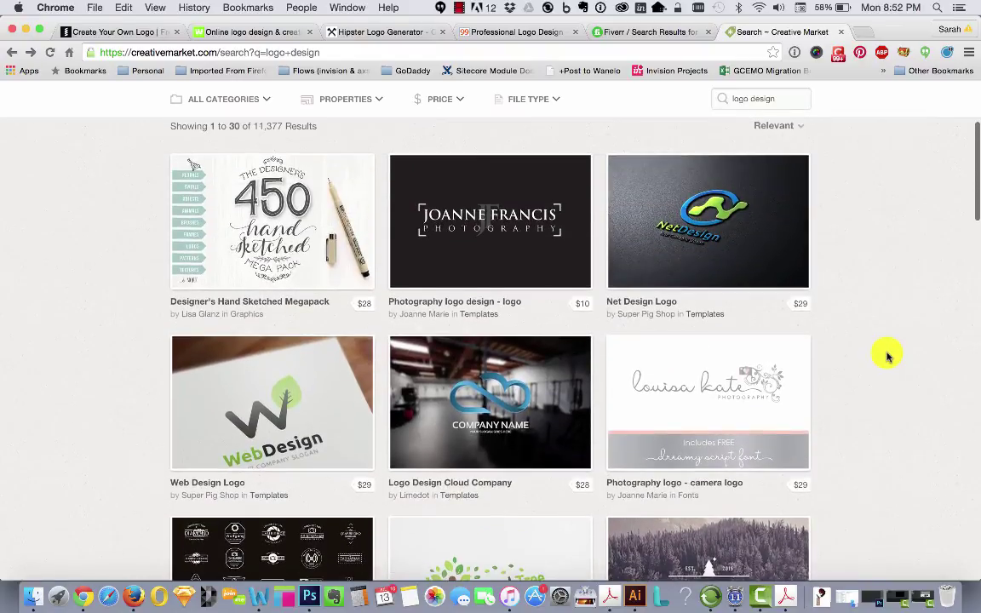
scroll(886, 356, down, 1)
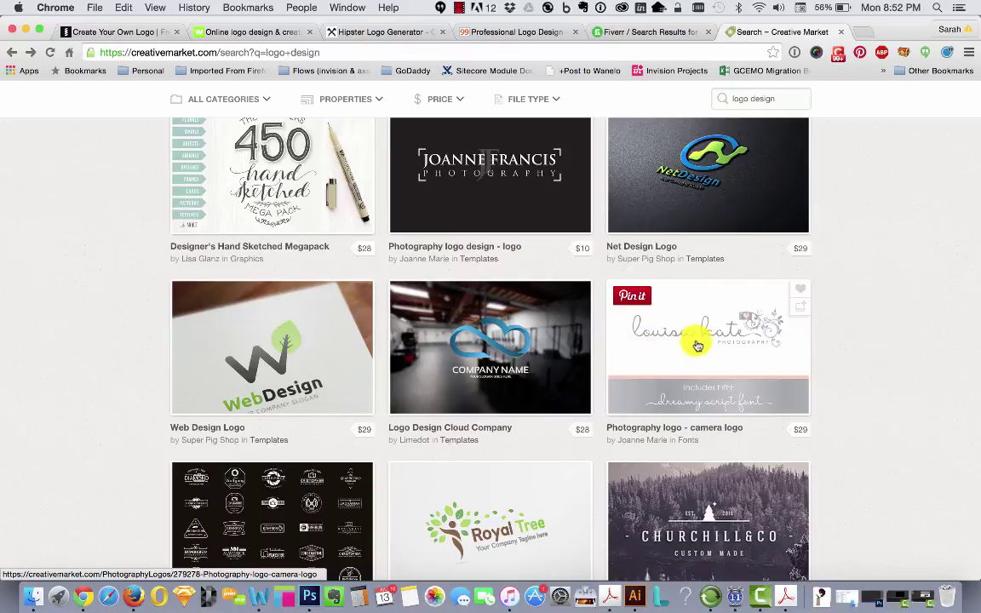
Step: Open the $29 'Photography logo - camera logo' and review its EPS, PSD and font details
click(698, 345)
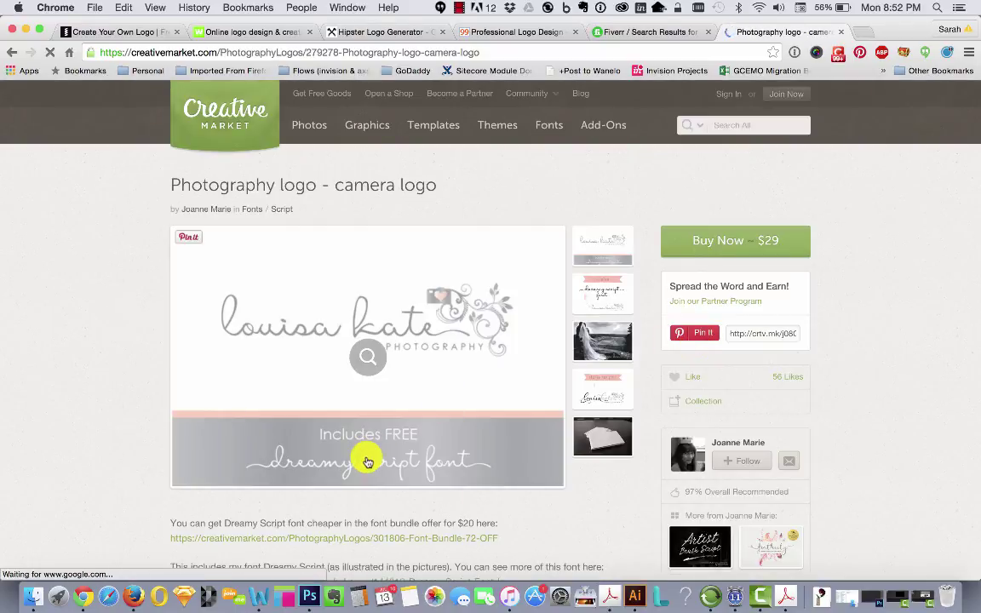
scroll(821, 311, down, 5)
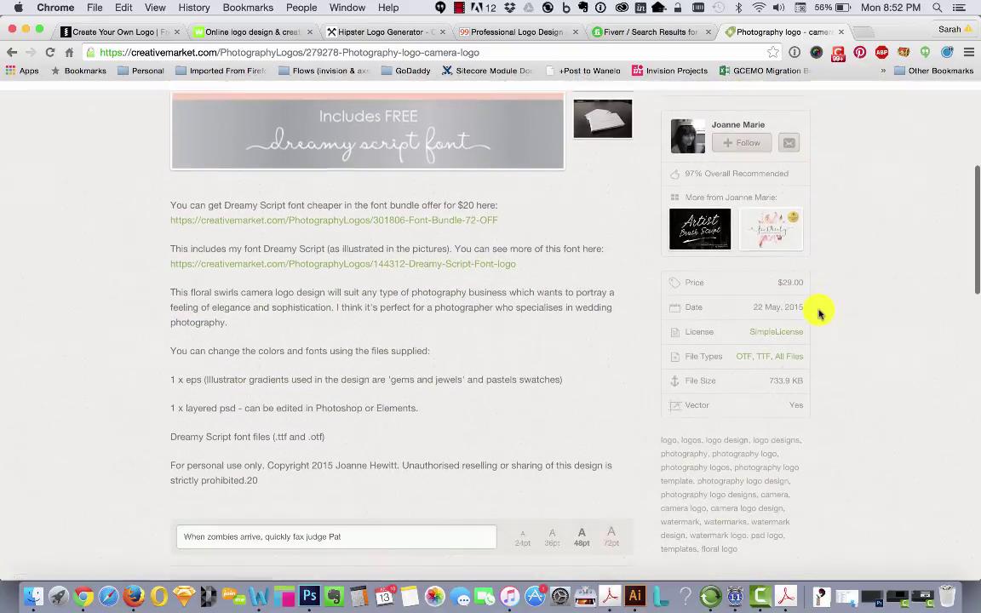
scroll(819, 313, down, 1)
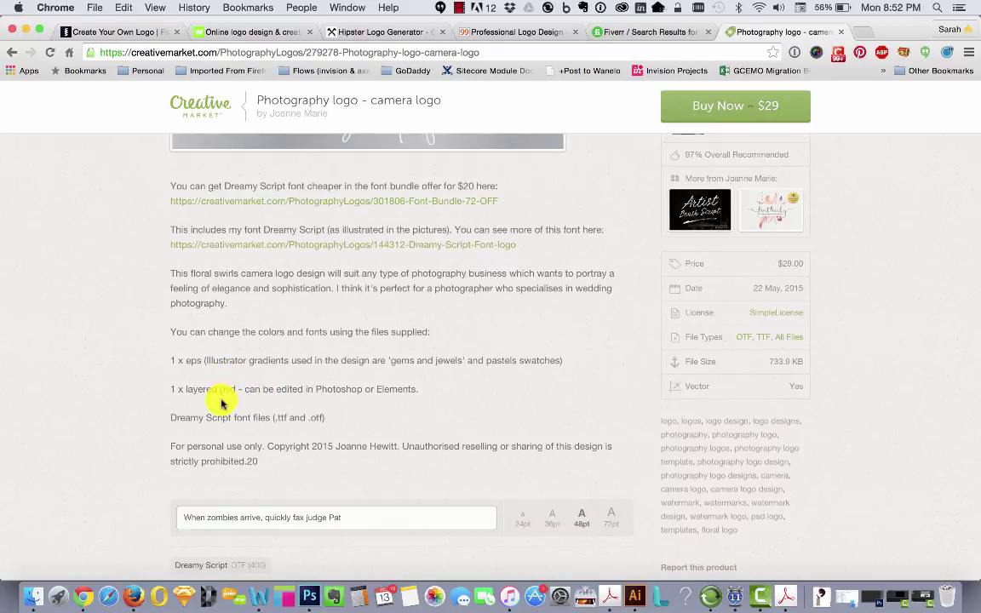
scroll(223, 435, down, 2)
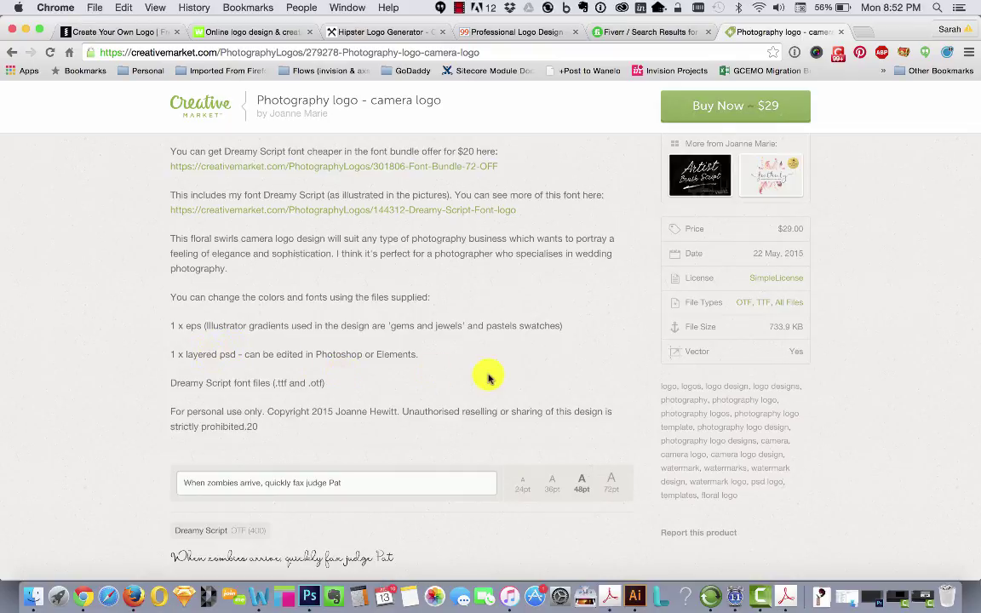
scroll(487, 376, up, 5)
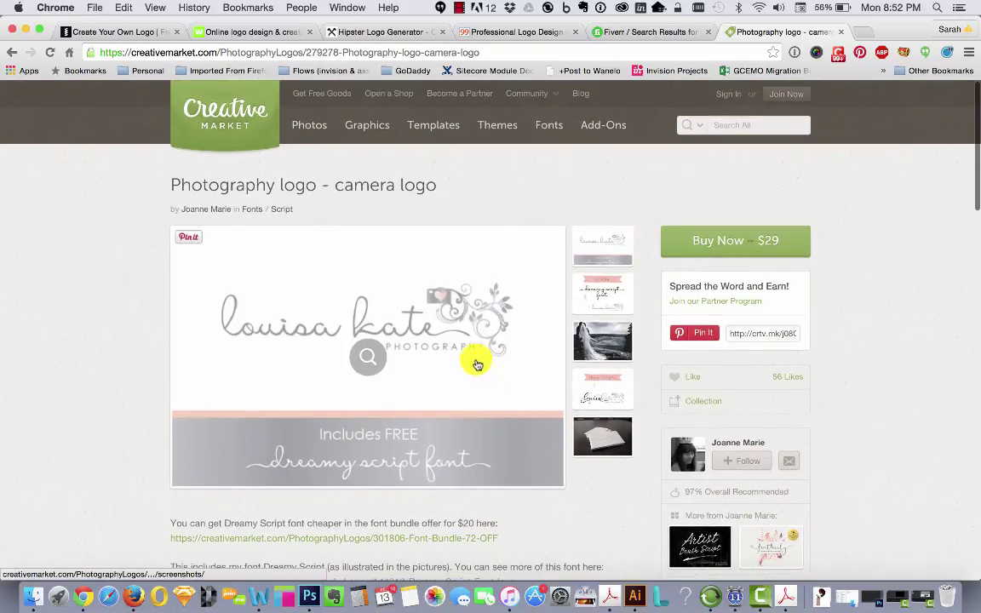